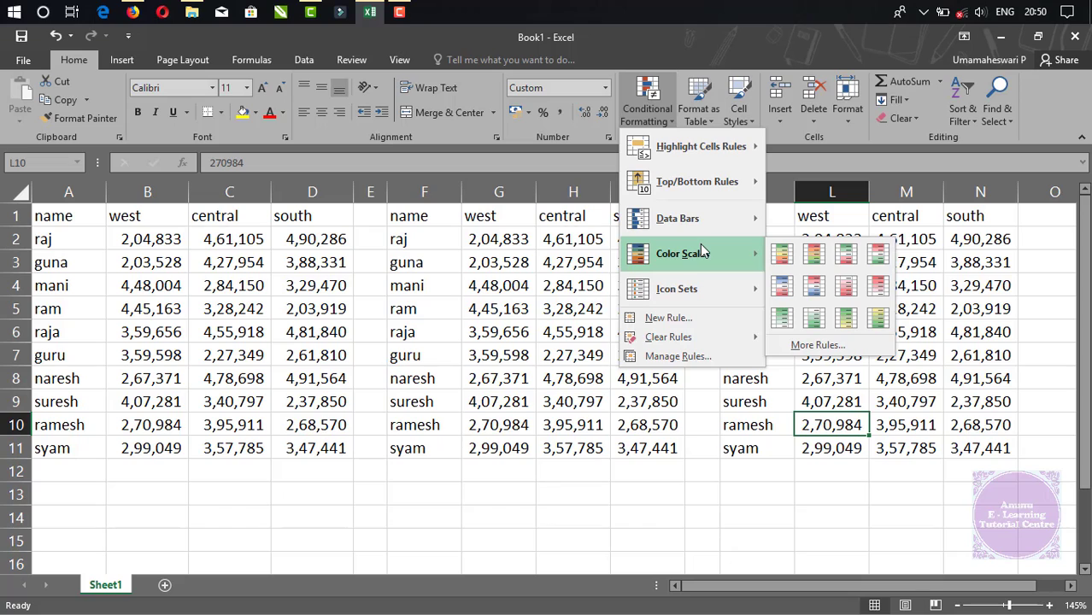
mouse_move(677, 217)
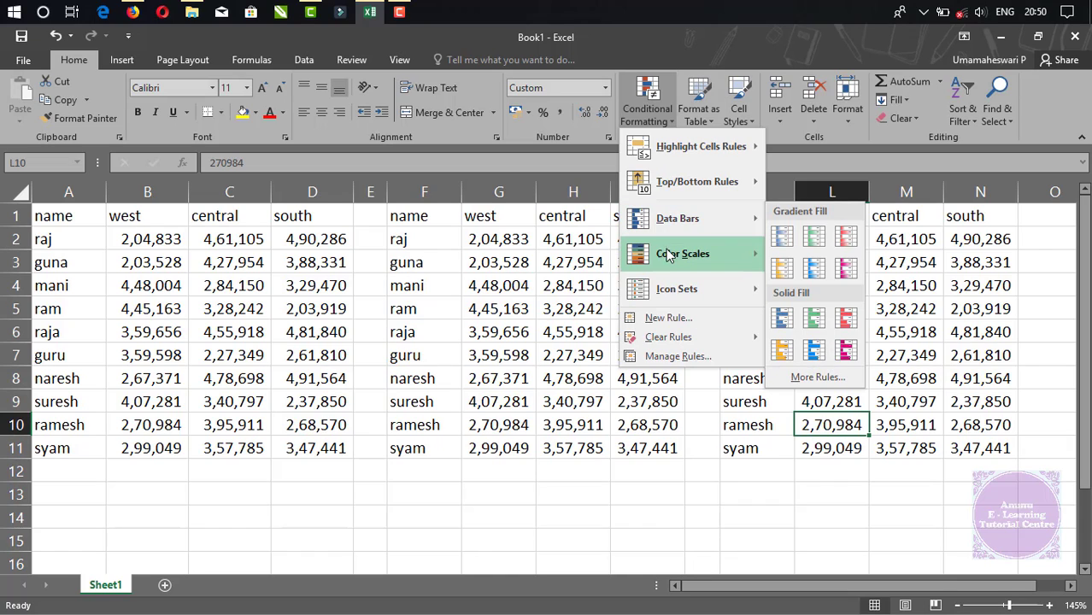
mouse_move(669, 261)
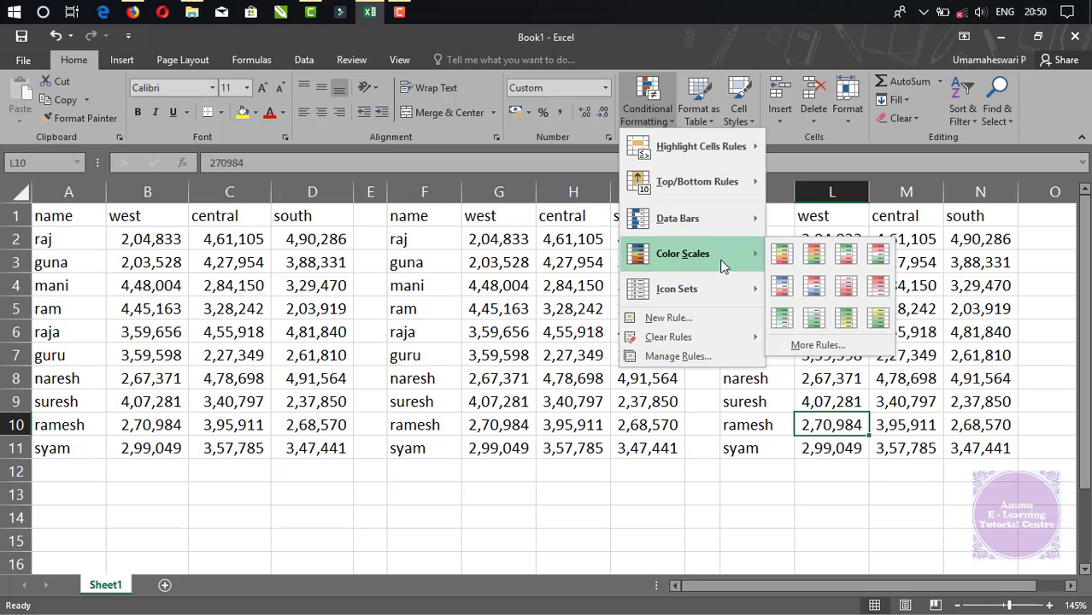
left_click(639, 481)
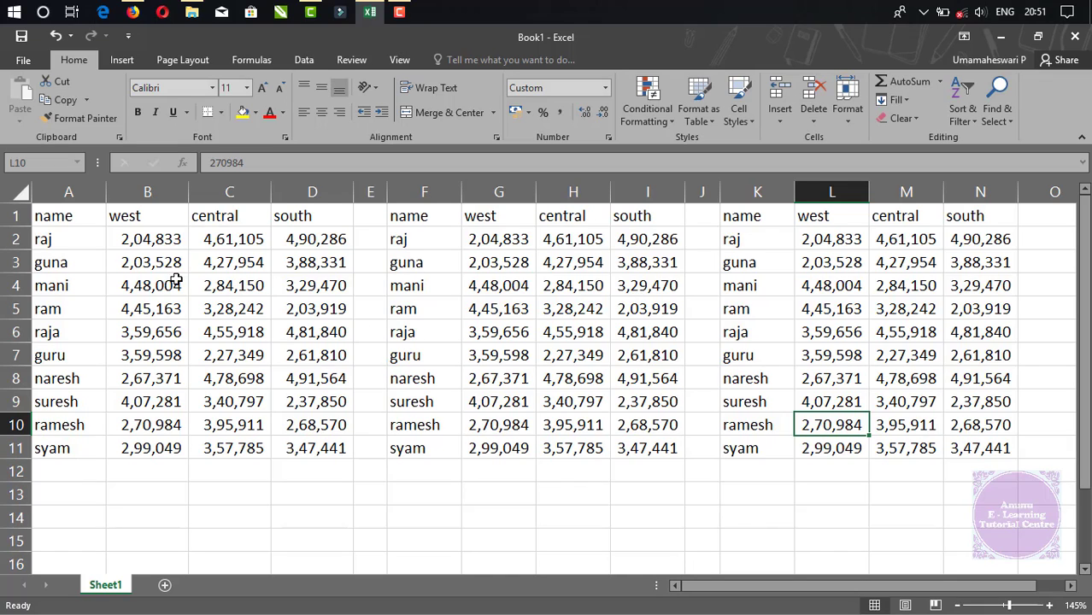
Apply the green-yellow-red color scale to the west, central and south figures in B2:D11.
left_click(134, 241)
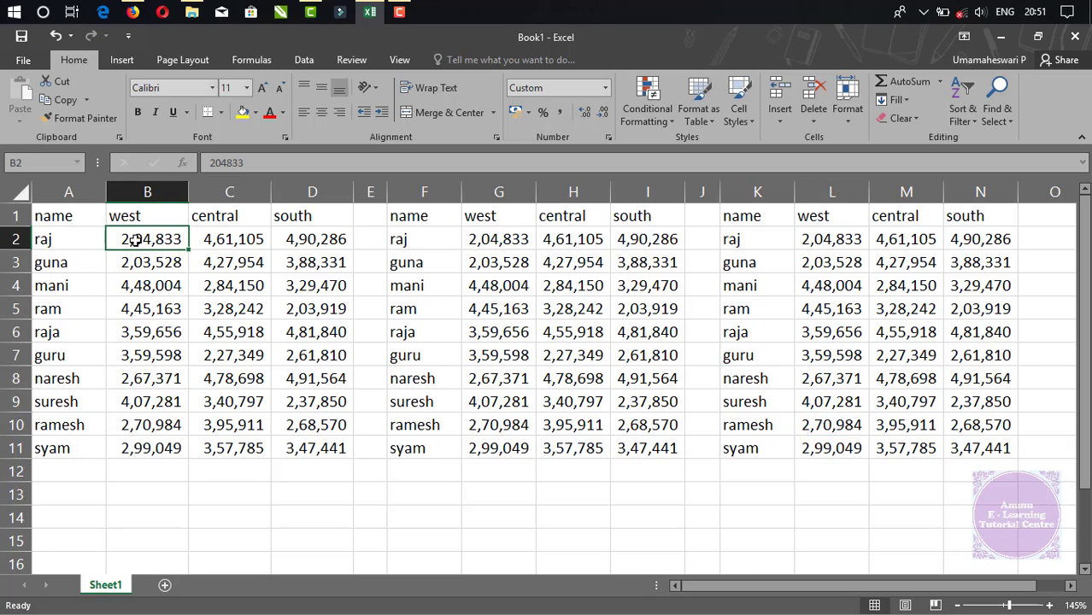
left_click_drag(183, 244, 334, 448)
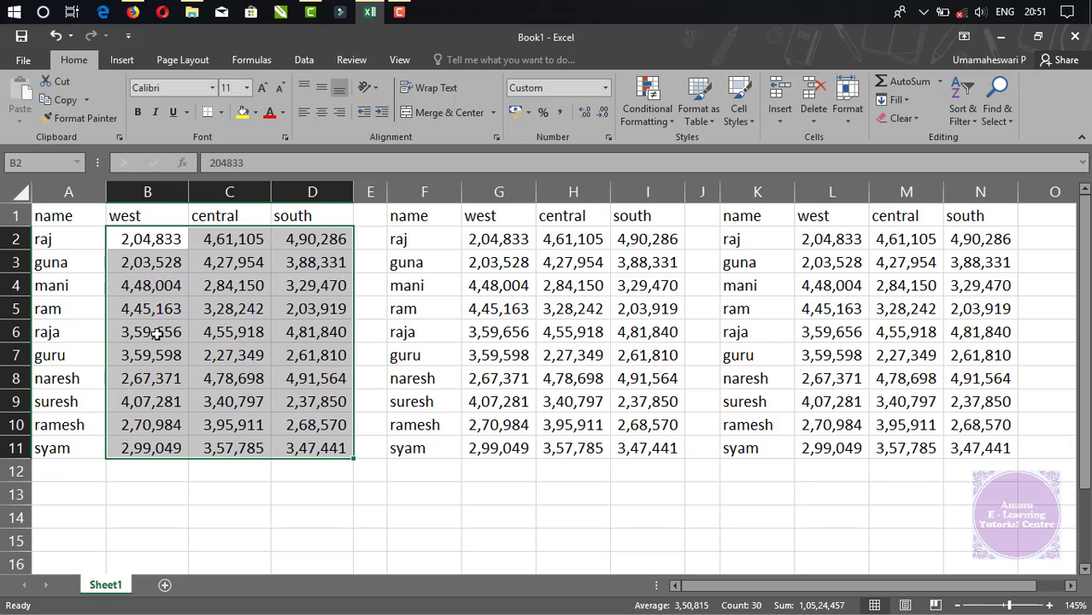
left_click(656, 123)
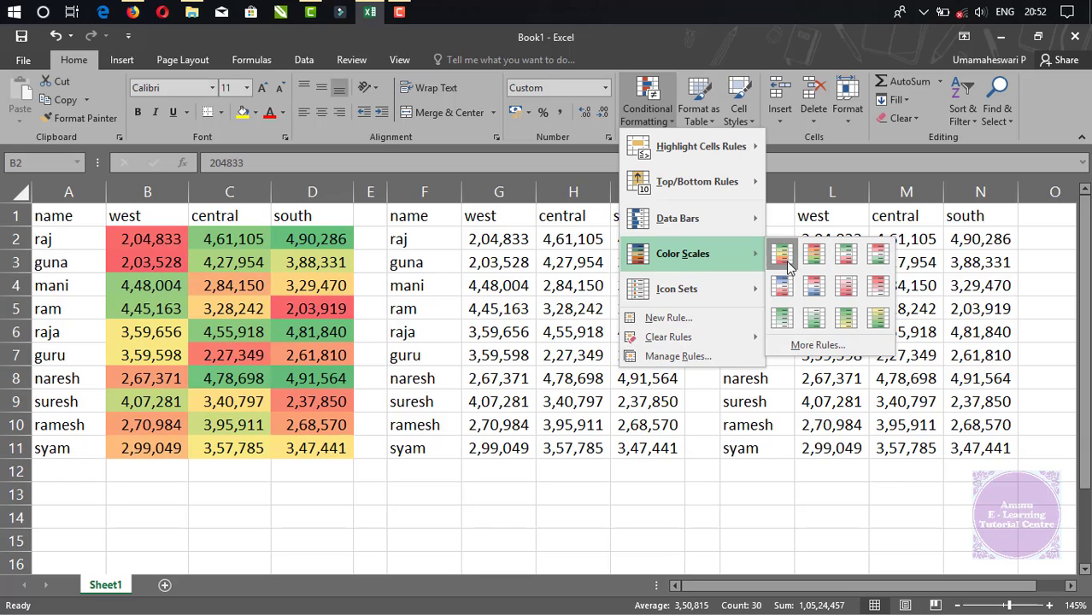
left_click(787, 263)
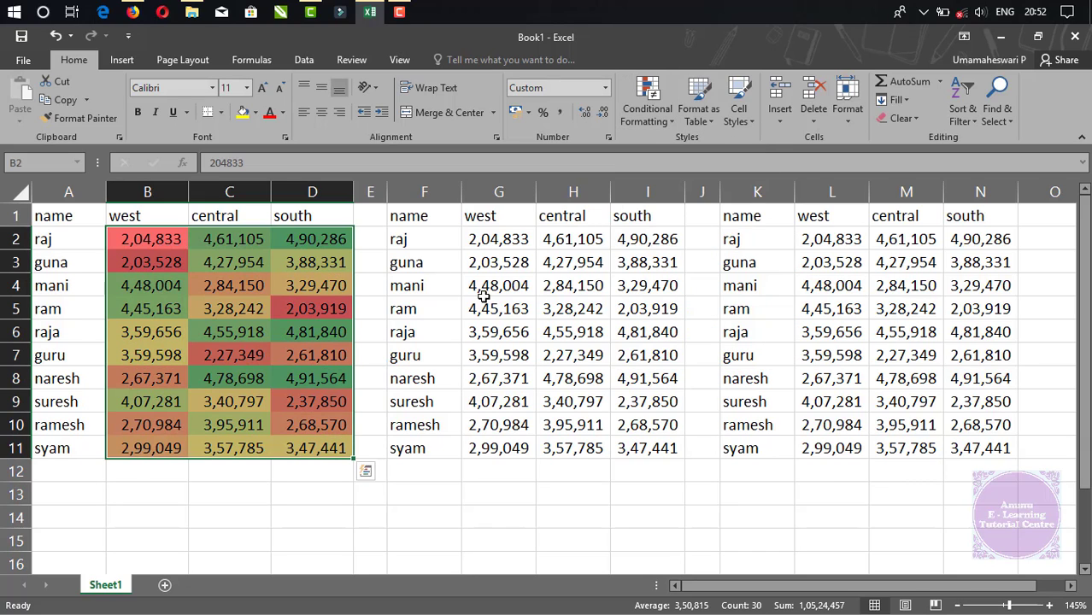
Open the Graded Color Scale rule applied to B2:D11 for editing.
left_click_drag(486, 238, 499, 453)
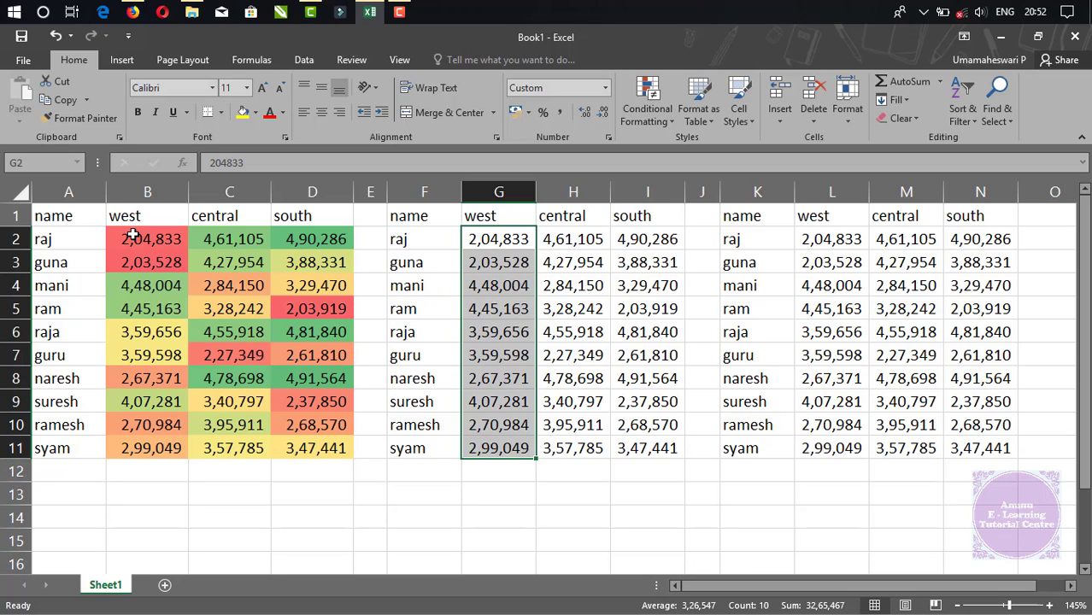
left_click_drag(140, 239, 320, 447)
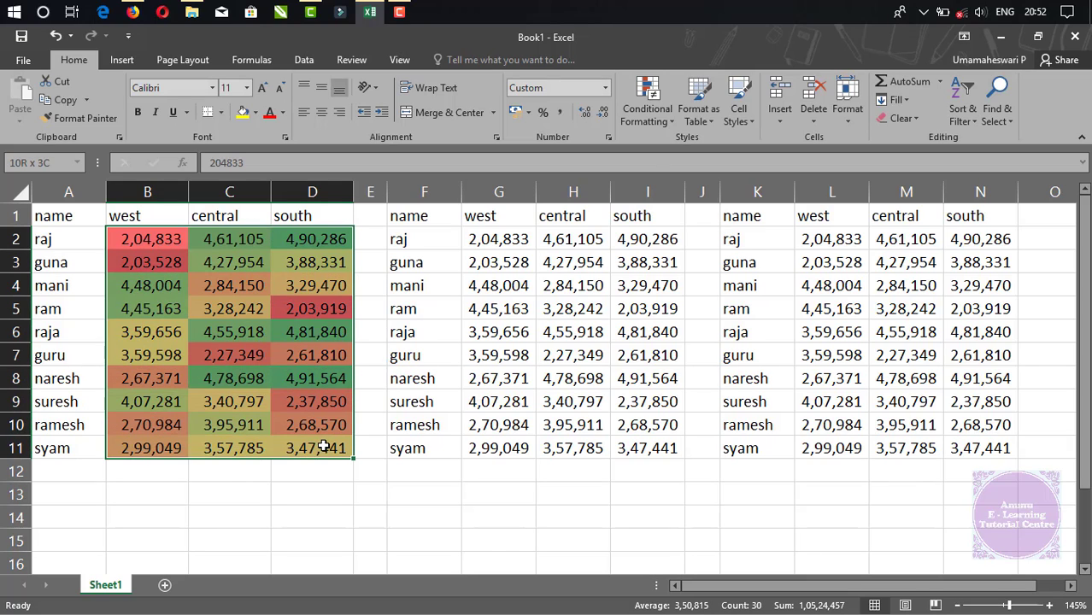
left_click(654, 124)
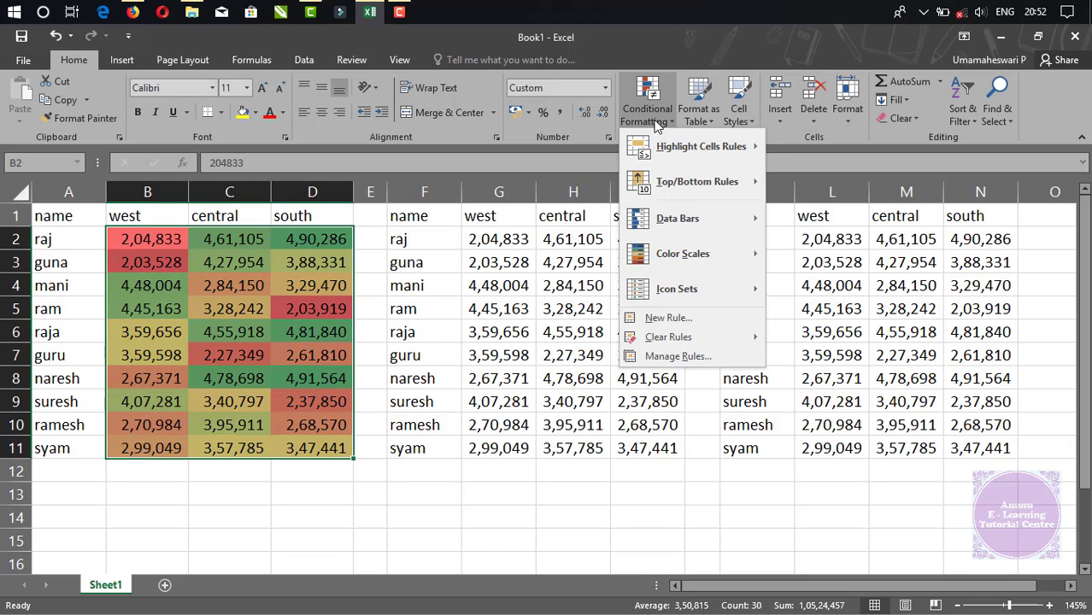
left_click(684, 360)
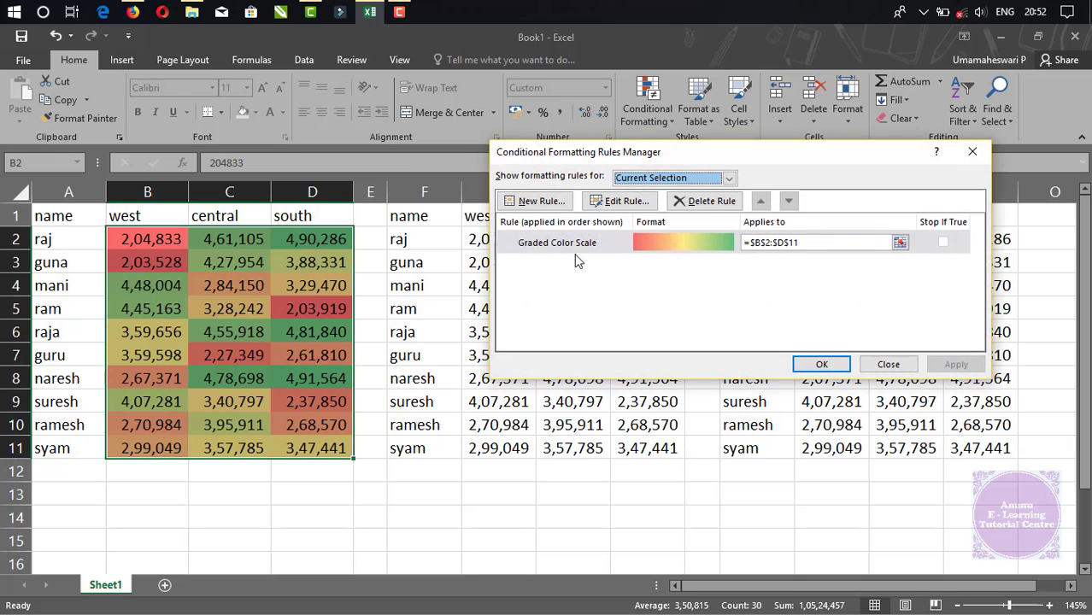
left_click(554, 244)
left_click(641, 204)
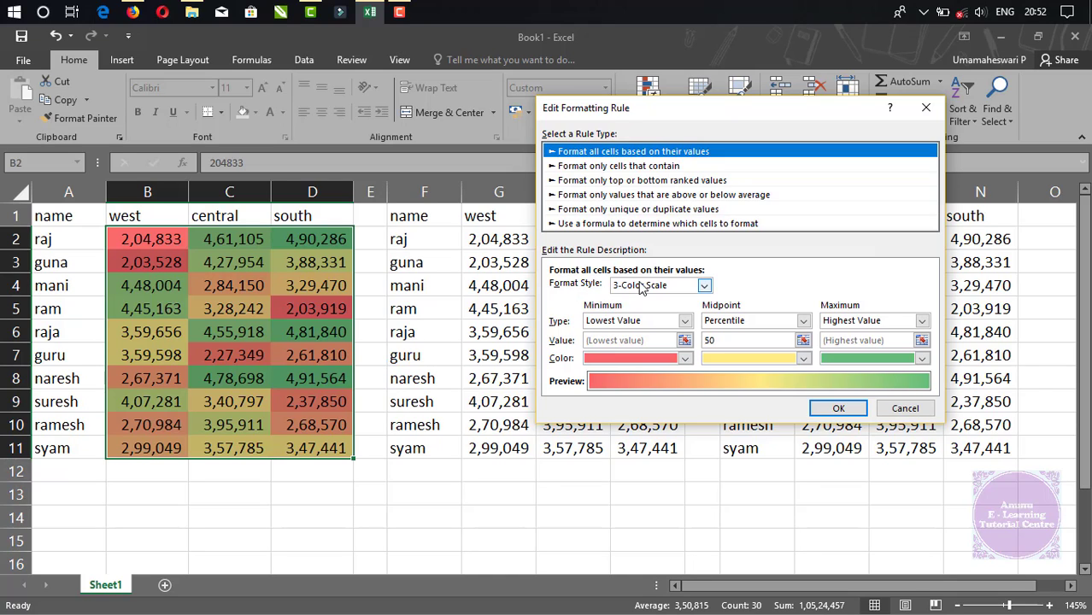
Try the 2-Color Scale format style for the rule and switch it back to 3-Color Scale.
left_click(641, 287)
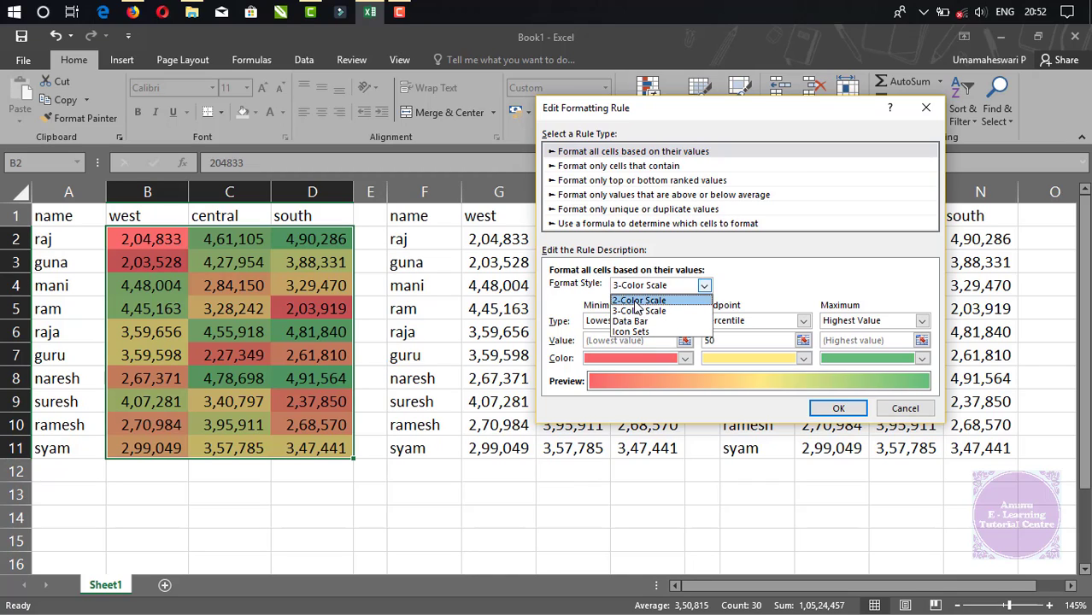
left_click(637, 300)
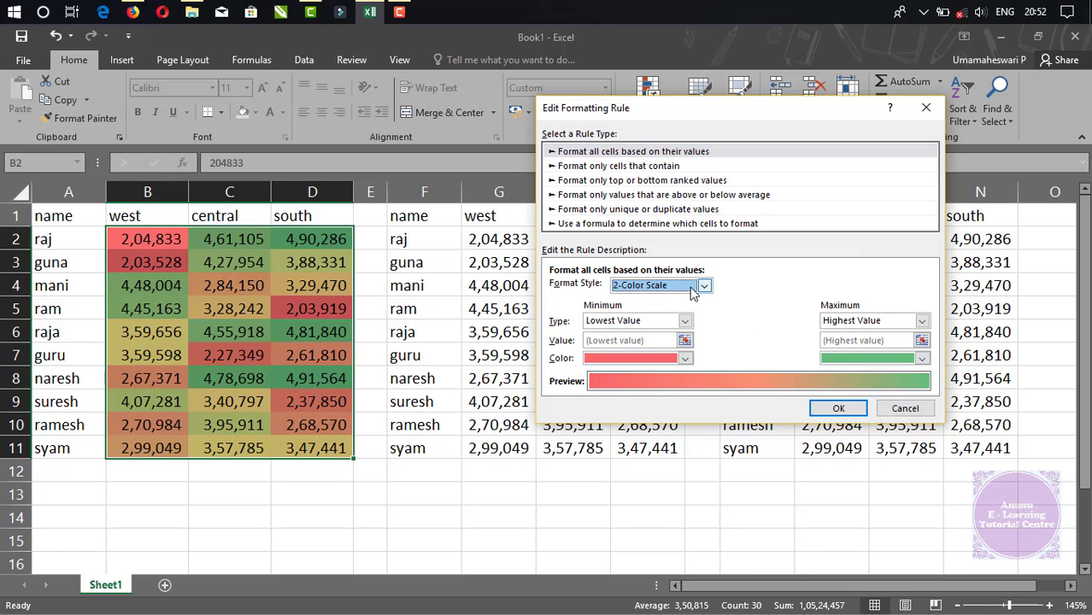
left_click(704, 285)
left_click(656, 311)
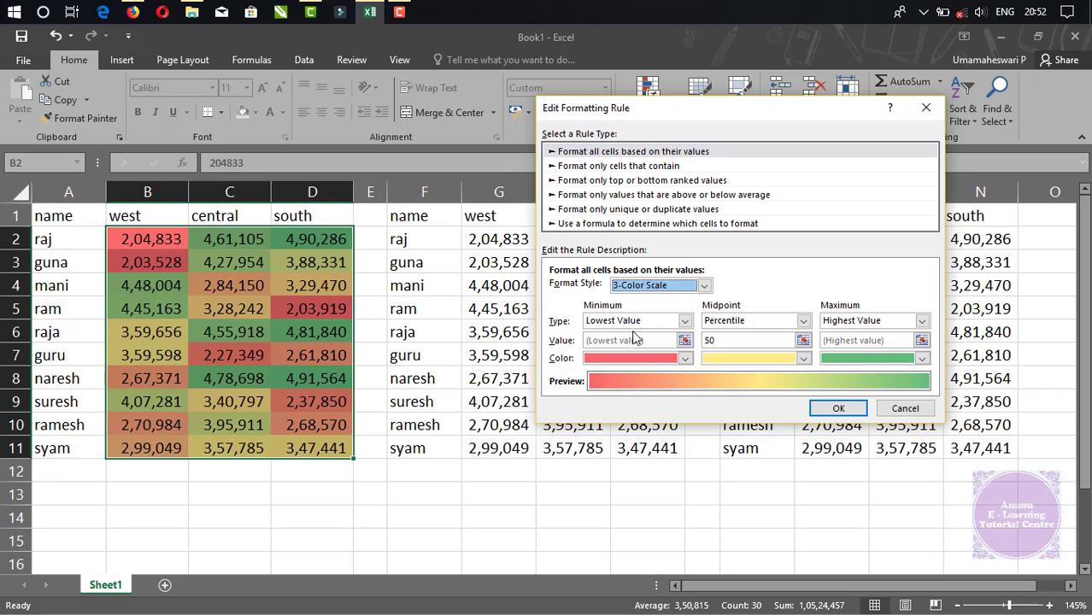
left_click(676, 289)
left_click(659, 299)
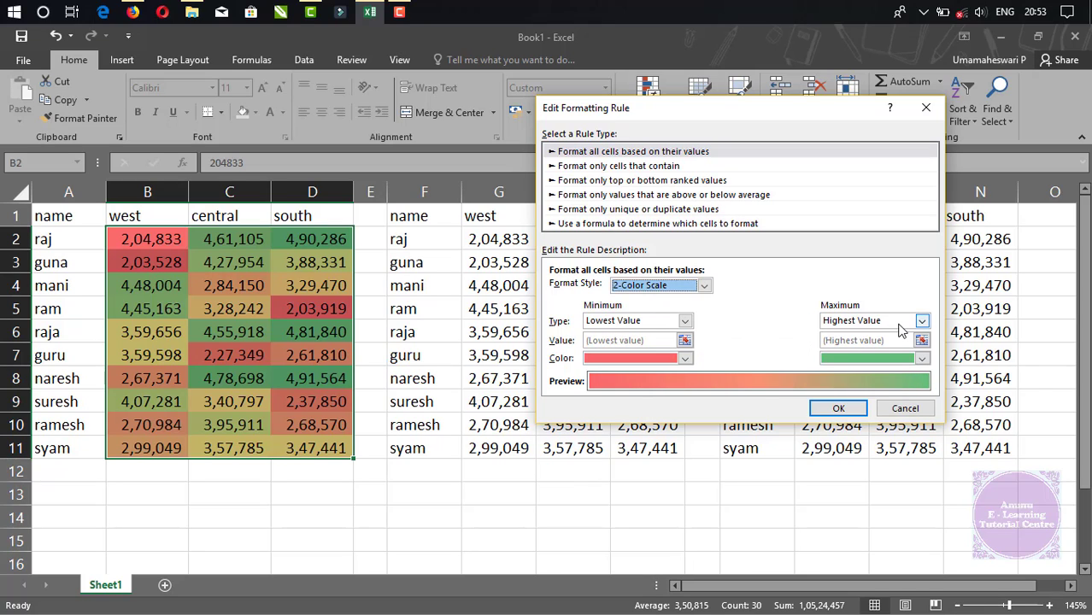
left_click(704, 286)
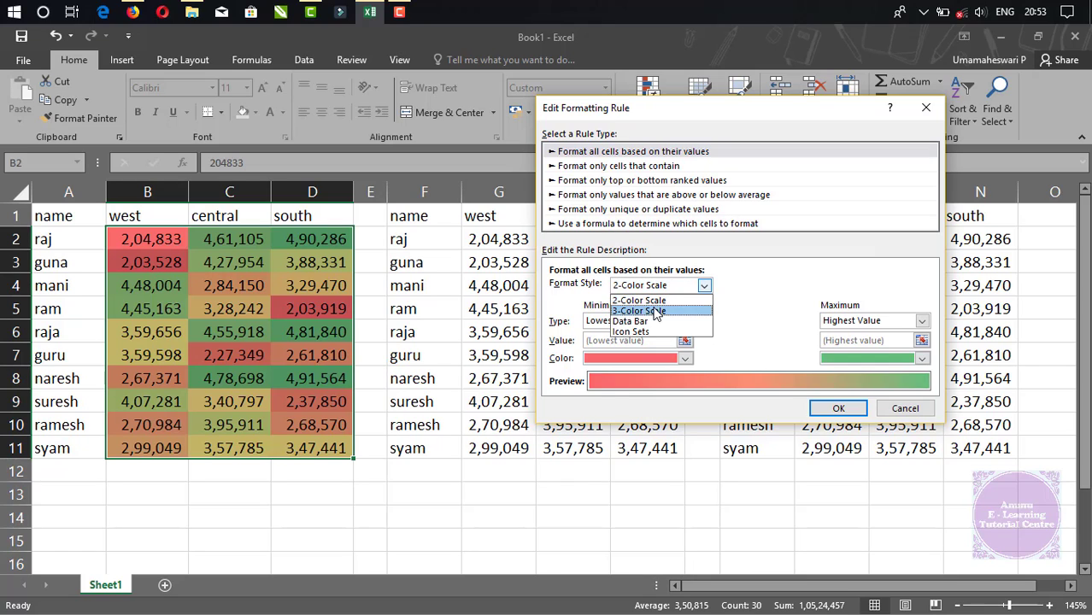
left_click(657, 312)
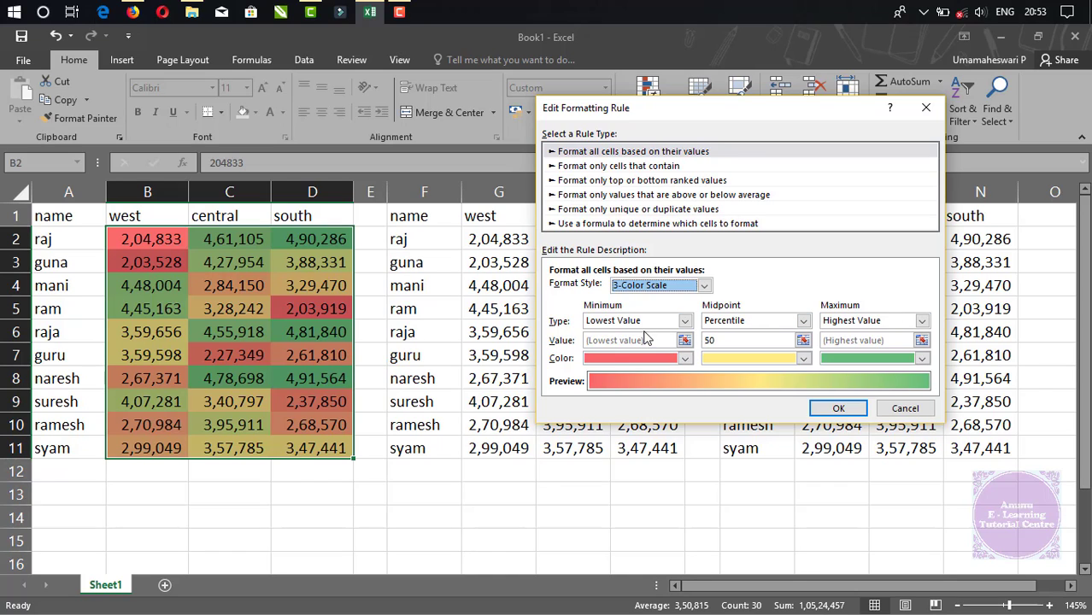
Set the rule's minimum, midpoint and maximum types to Percent.
left_click(684, 324)
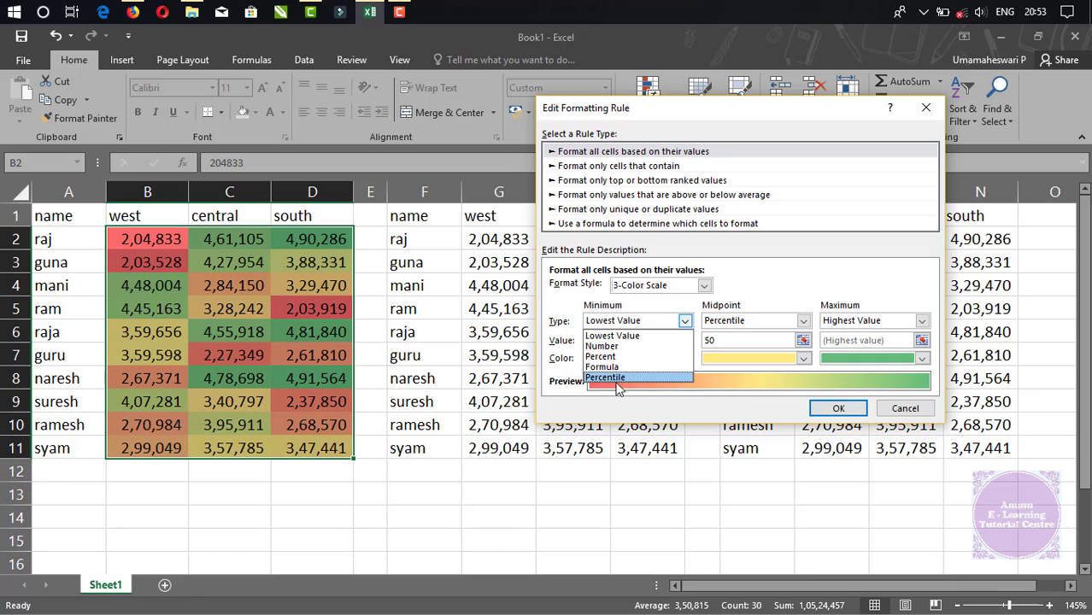
left_click(779, 326)
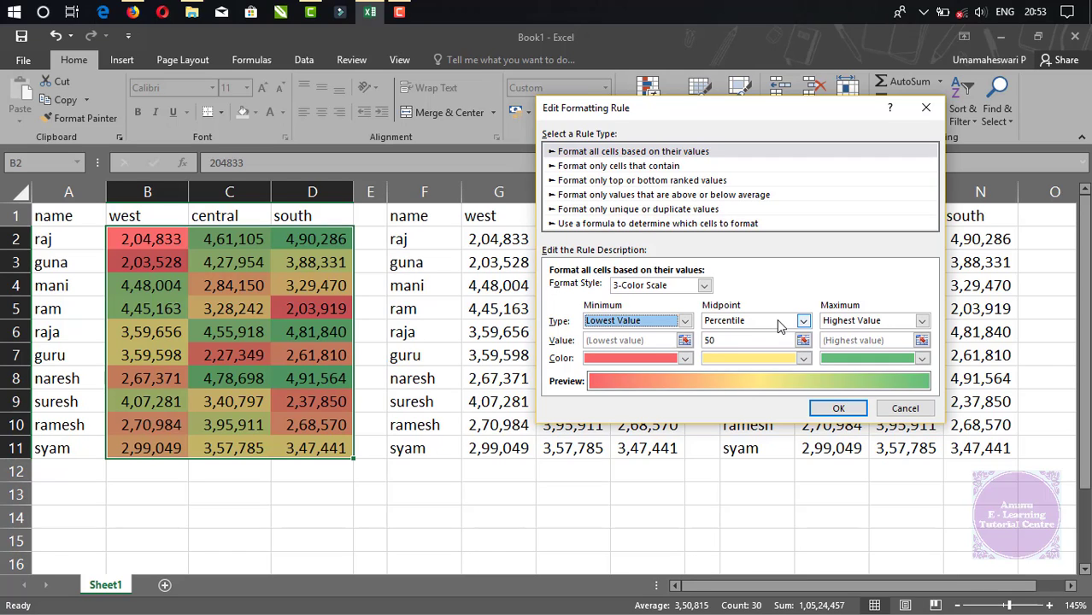
left_click(679, 288)
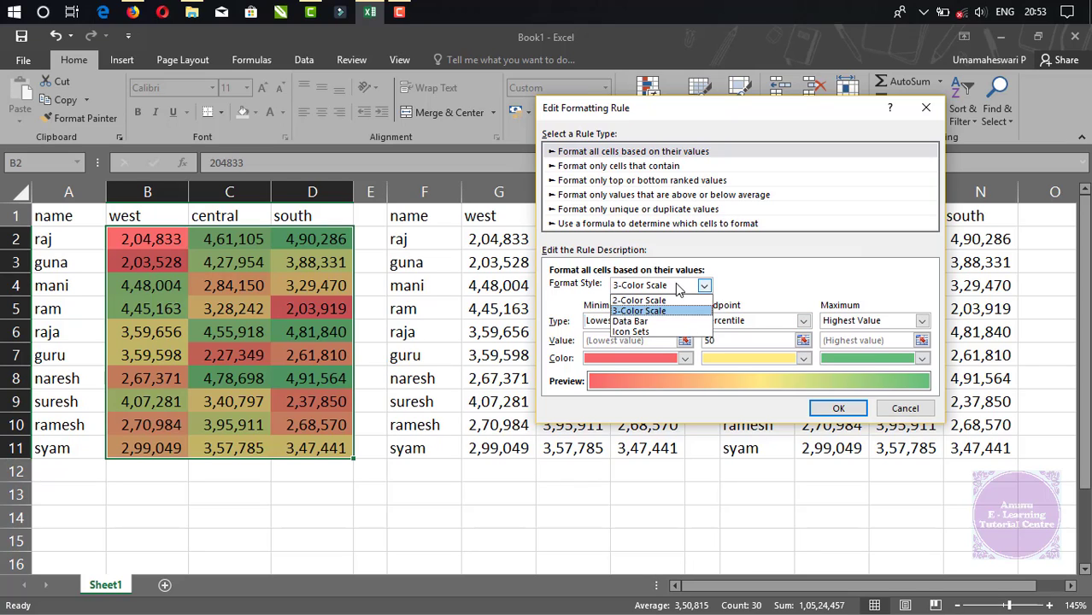
left_click(680, 289)
left_click(675, 327)
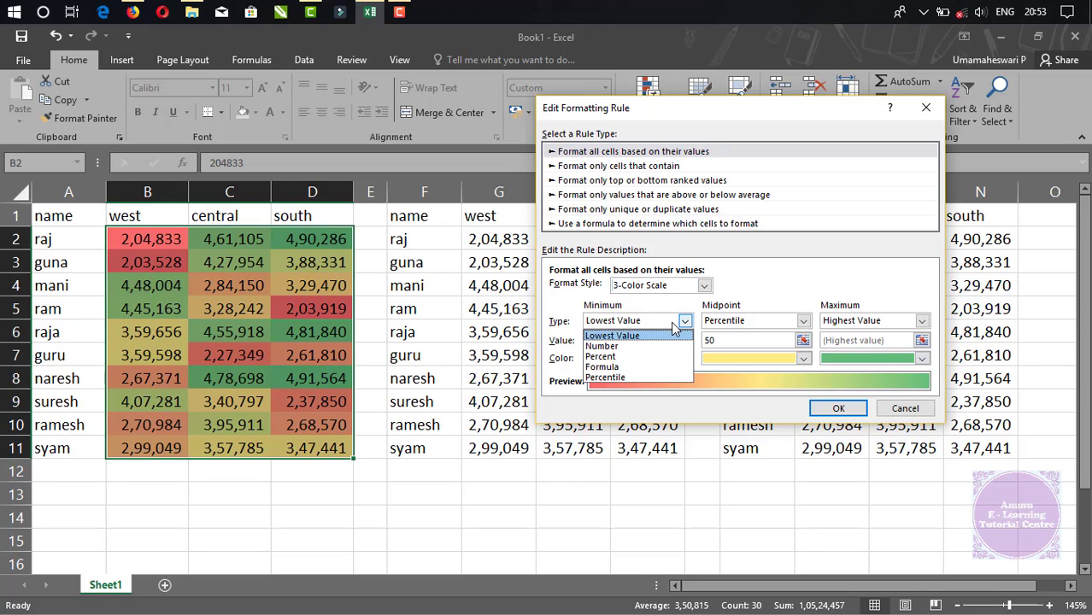
left_click(632, 358)
left_click(803, 321)
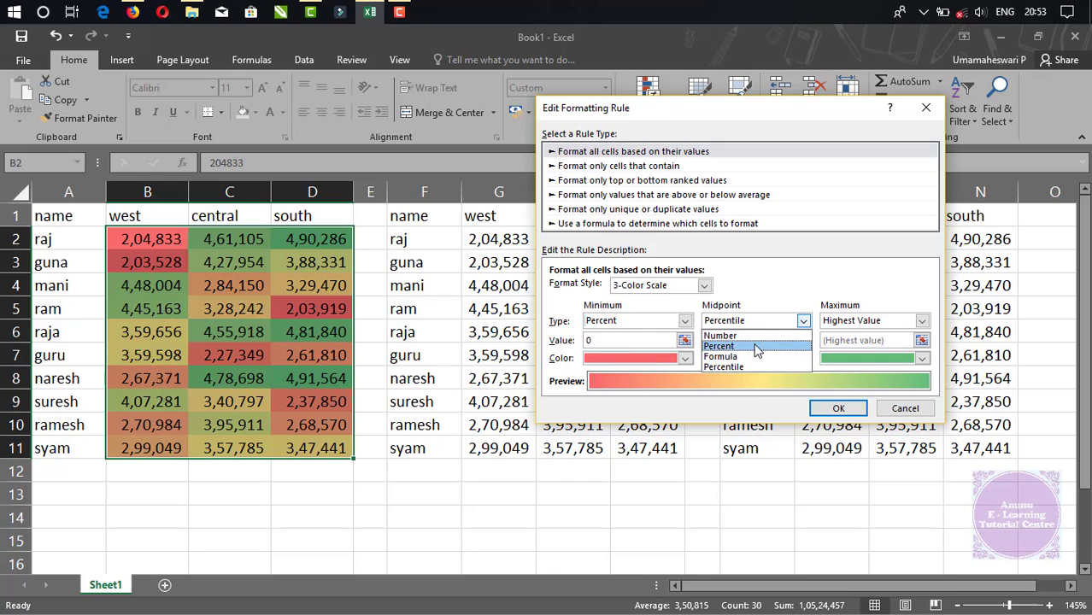
left_click(755, 347)
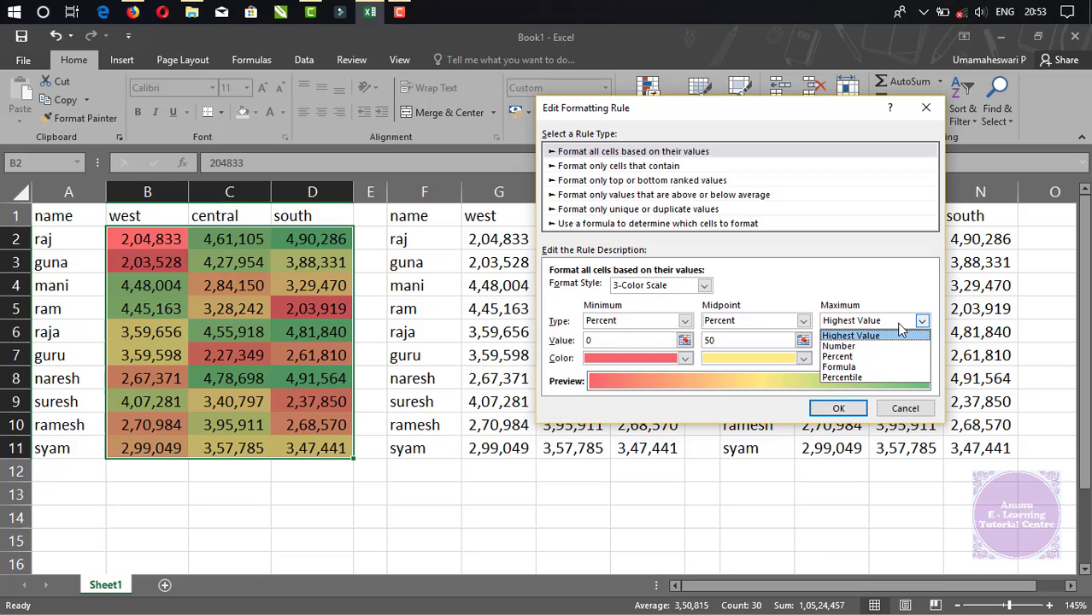
left_click(858, 357)
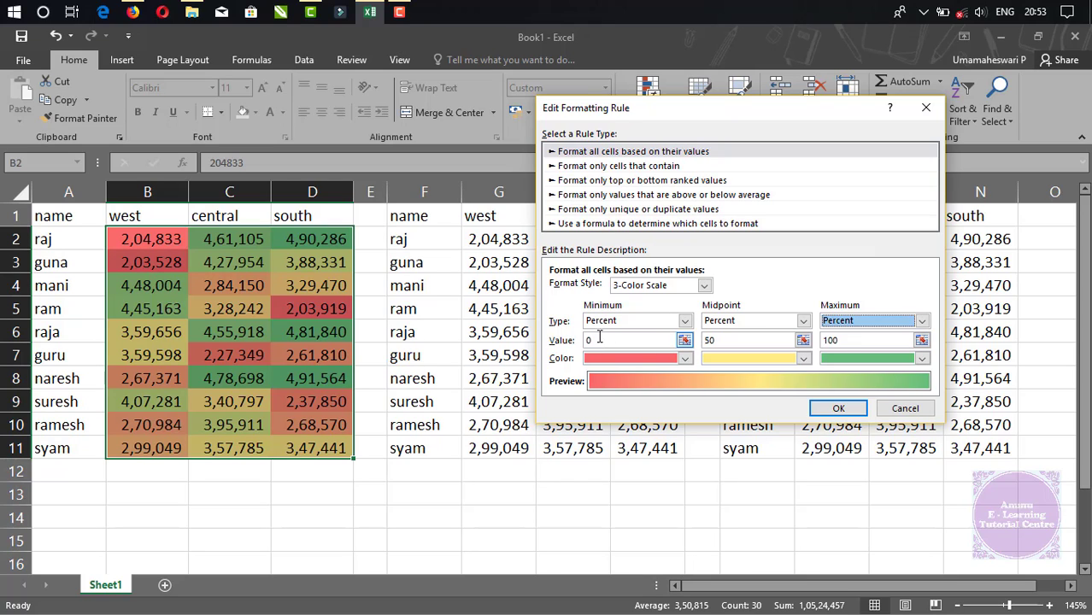
Set the minimum value to 10 and the midpoint value to 75, and apply the edited rule to B2:D11.
left_click(598, 342)
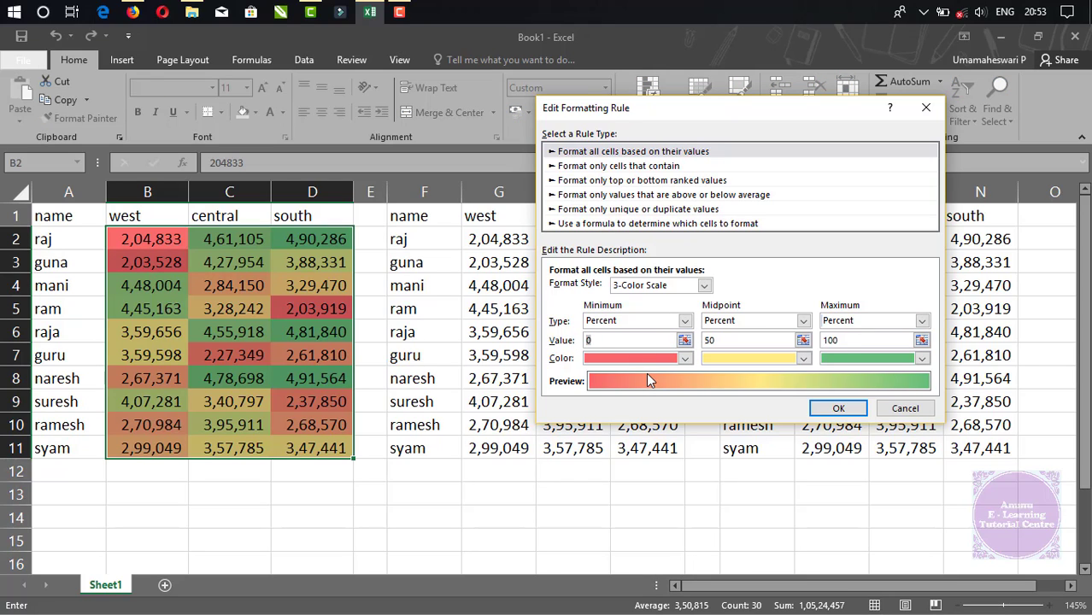
type("10")
left_click_drag(716, 342, 701, 344)
left_click(834, 413)
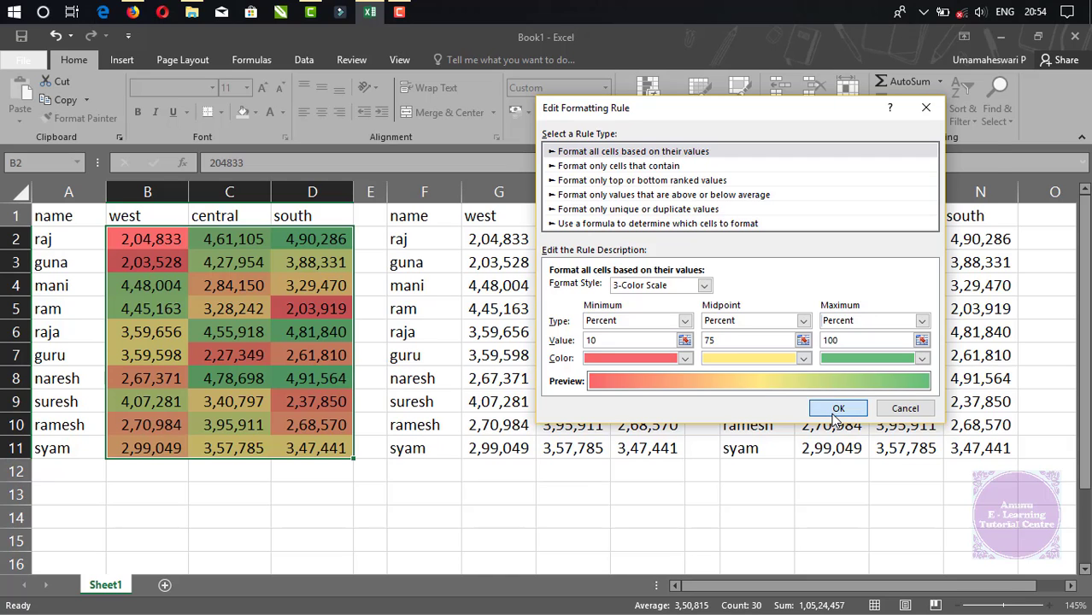
left_click(955, 366)
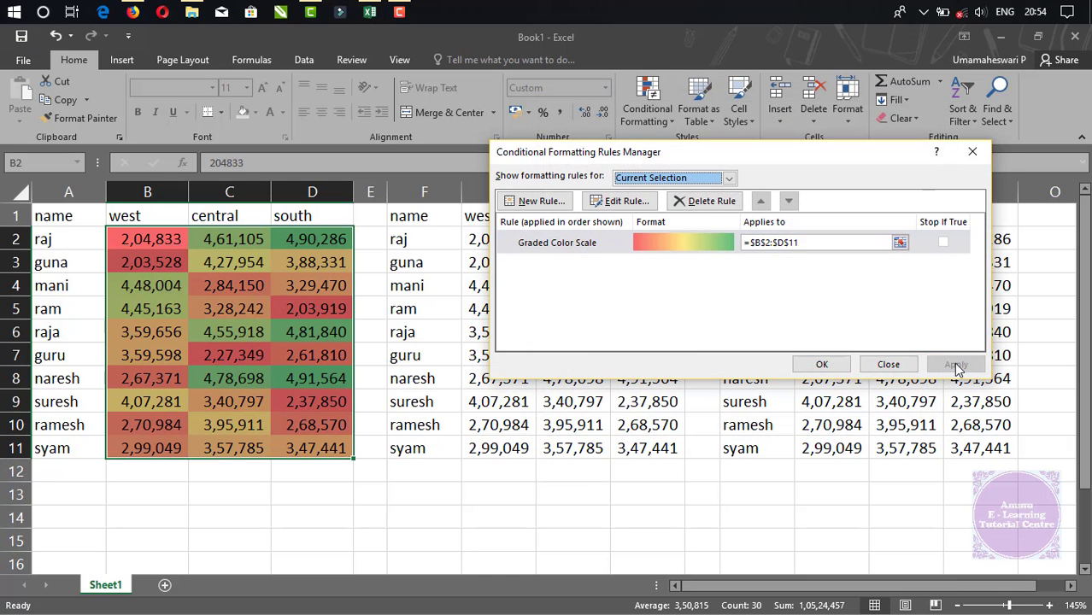
left_click(823, 365)
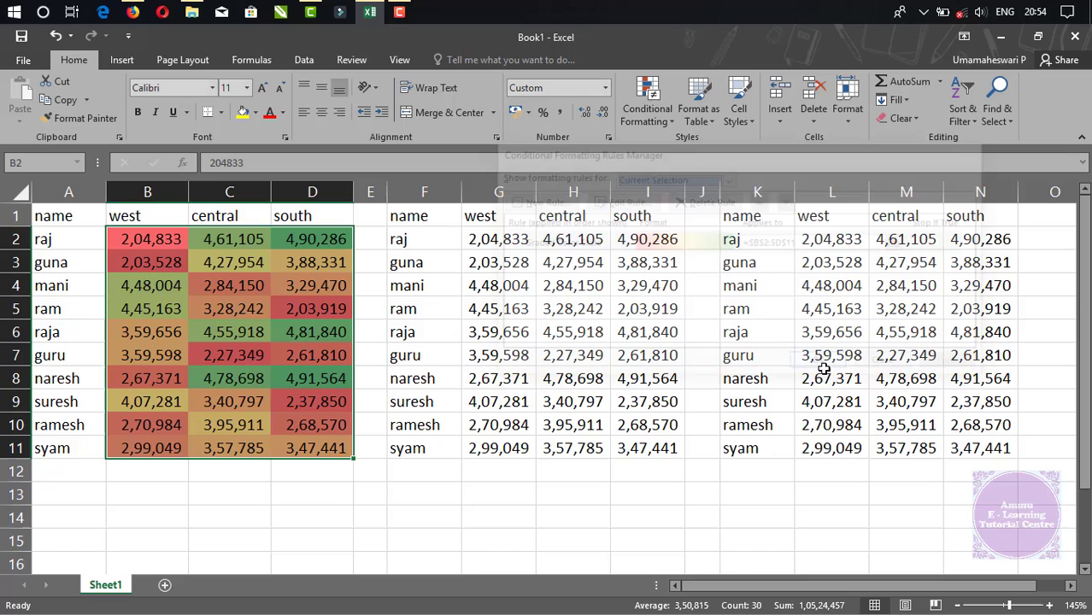
Undo the last change to the color scale rule on B2:D11.
left_click(246, 330)
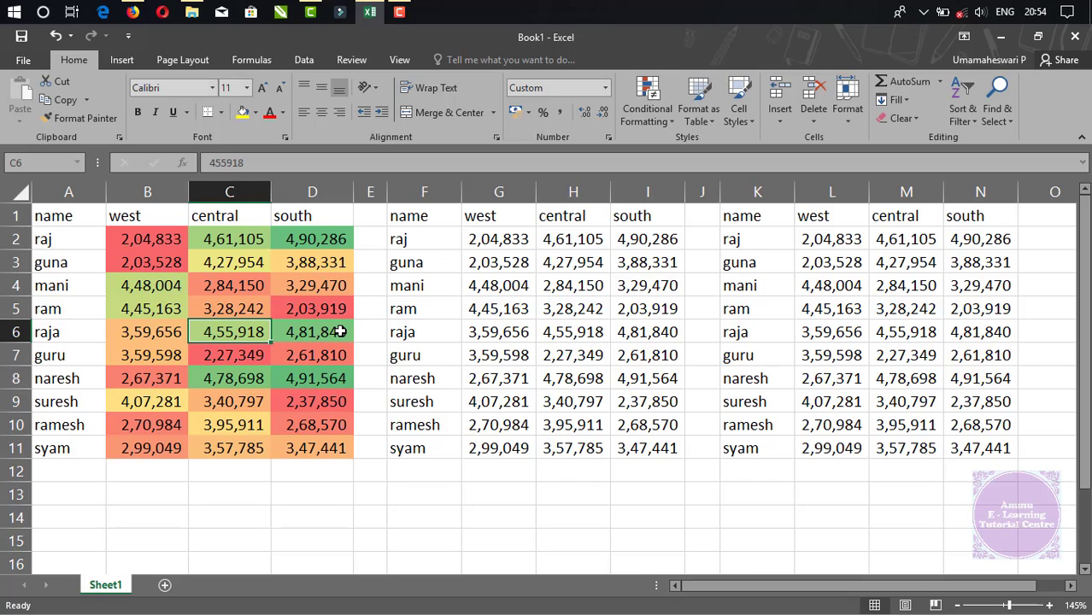
key("ctrl+z")
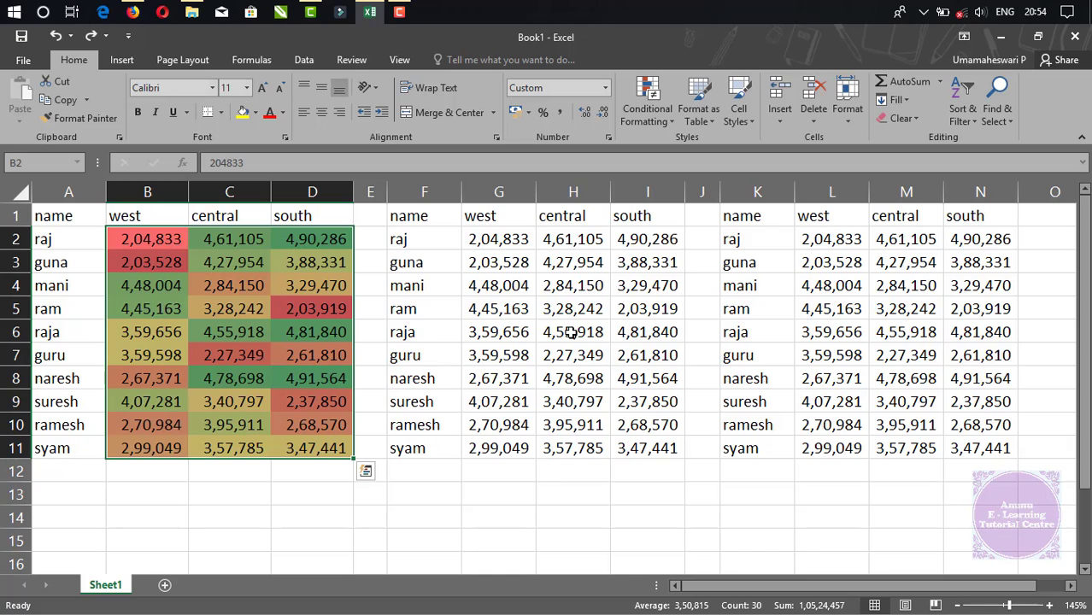
Start a new color scale rule for G2:G11 using the 3-Color Scale style with the minimum type Lowest Value.
left_click_drag(494, 241, 497, 440)
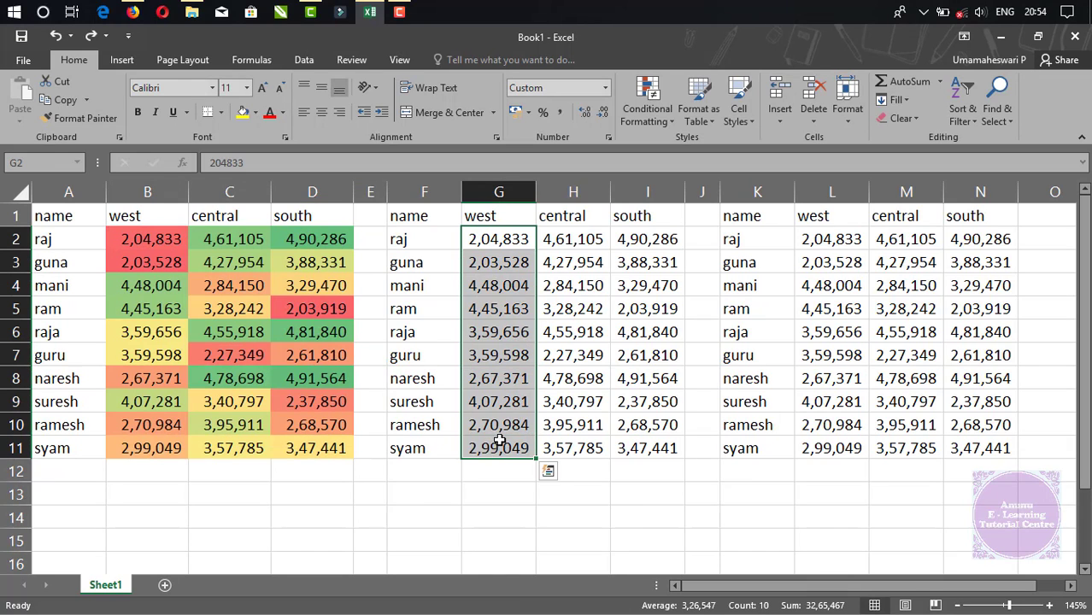
left_click(644, 121)
mouse_move(649, 265)
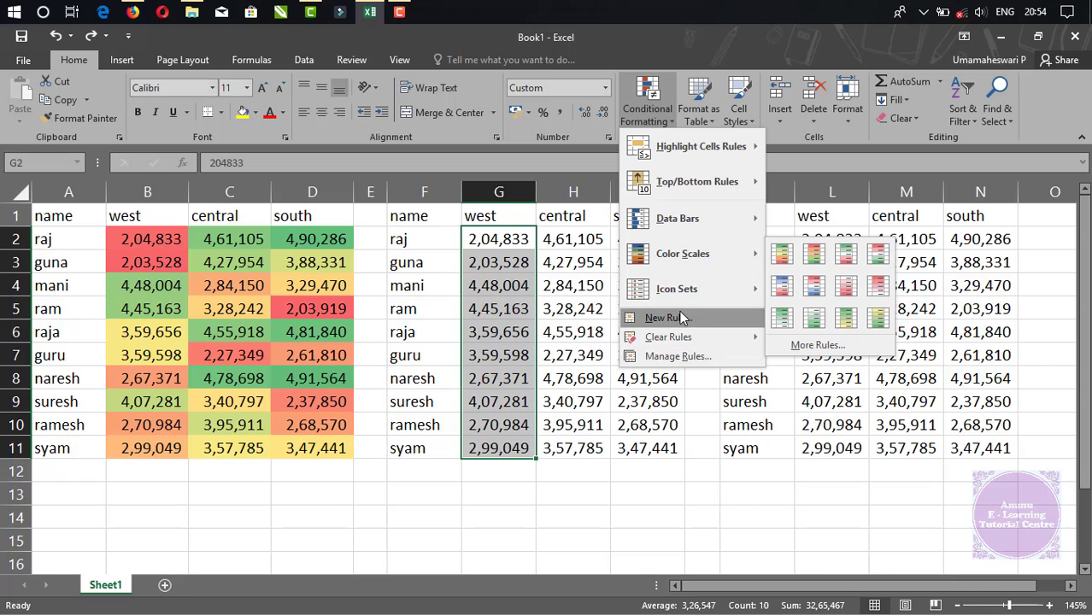
left_click(807, 349)
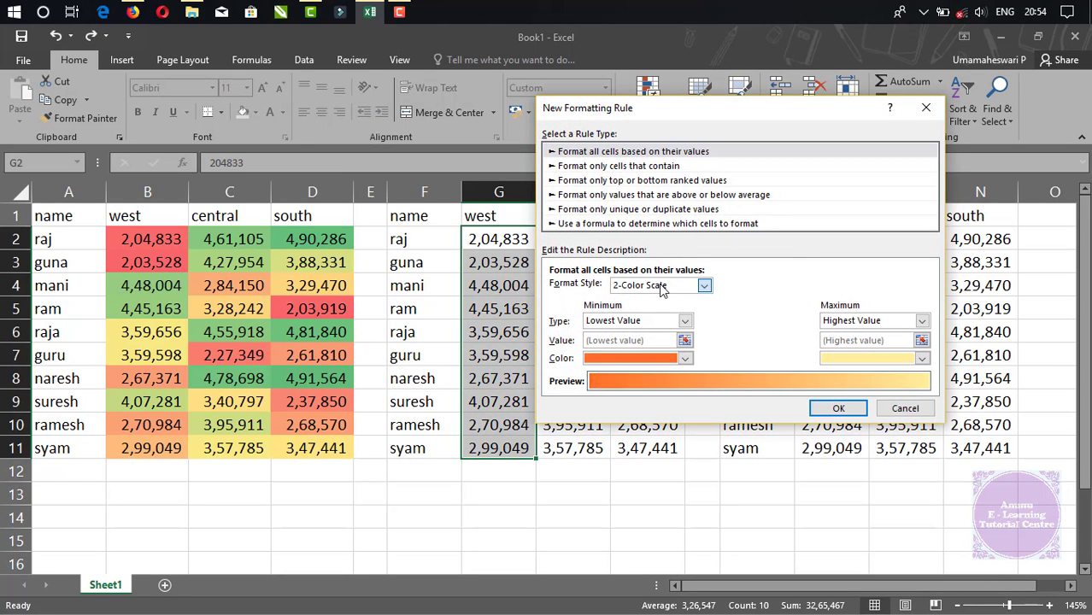
left_click(662, 288)
left_click(663, 311)
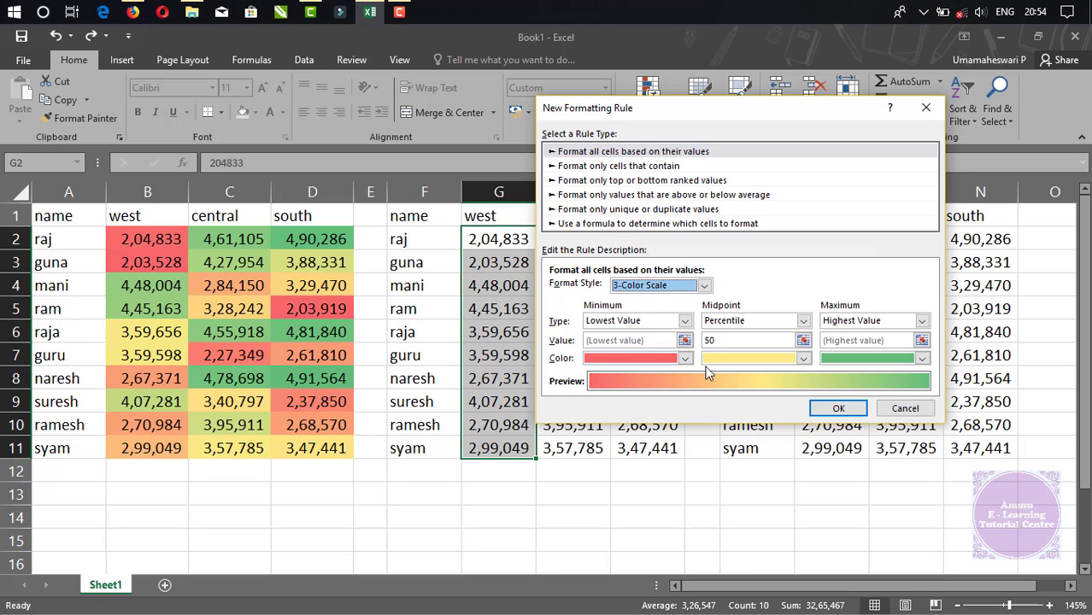
left_click(685, 321)
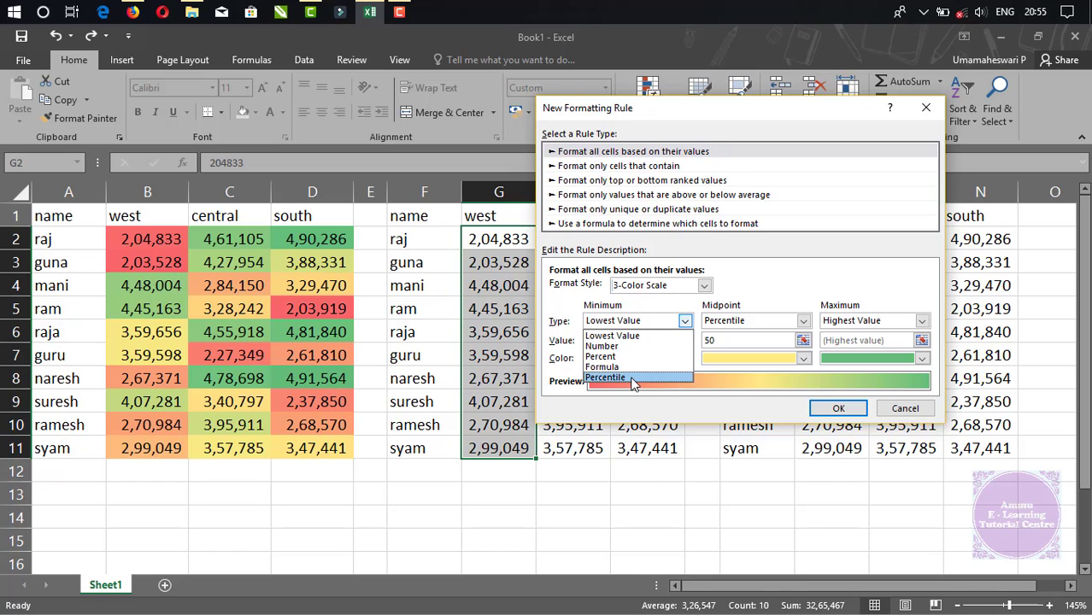
left_click(641, 333)
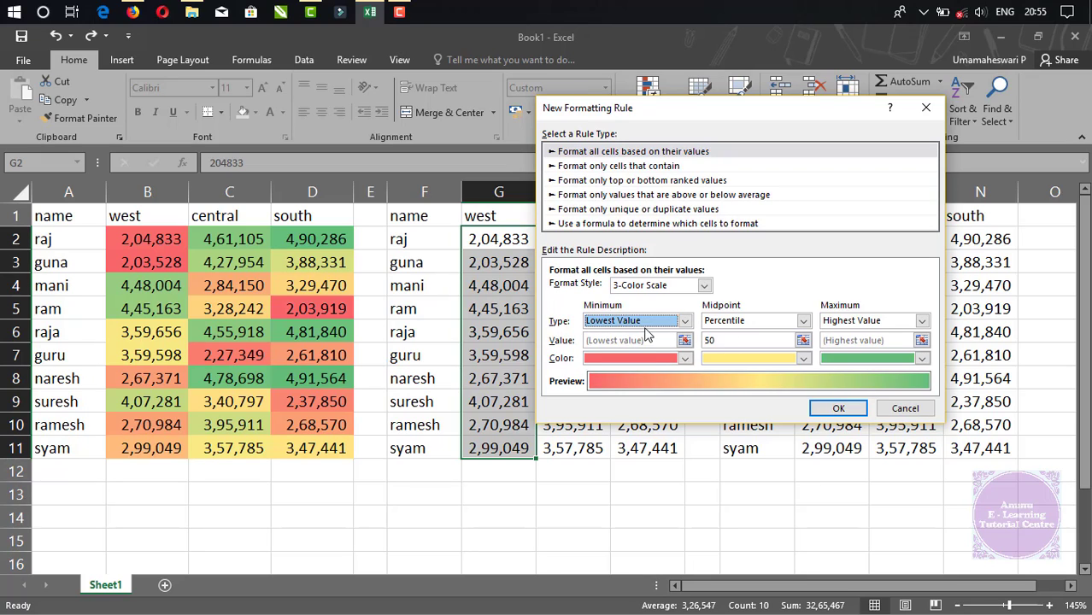
Set the rule's minimum color to dark blue, midpoint to light orange and maximum to dark green, and apply it to G2:G11.
left_click(685, 359)
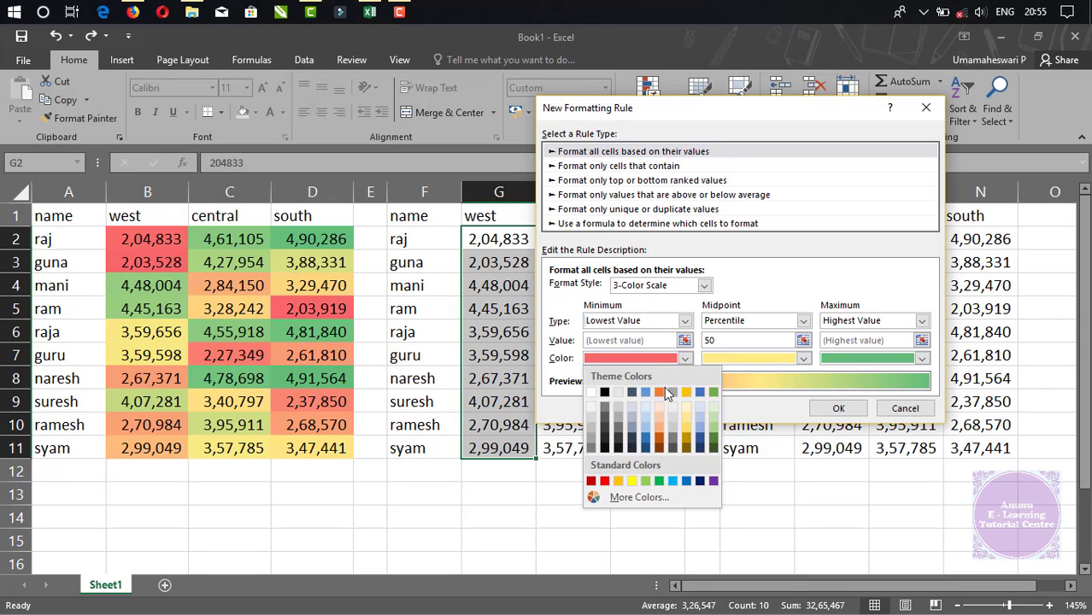
left_click(646, 447)
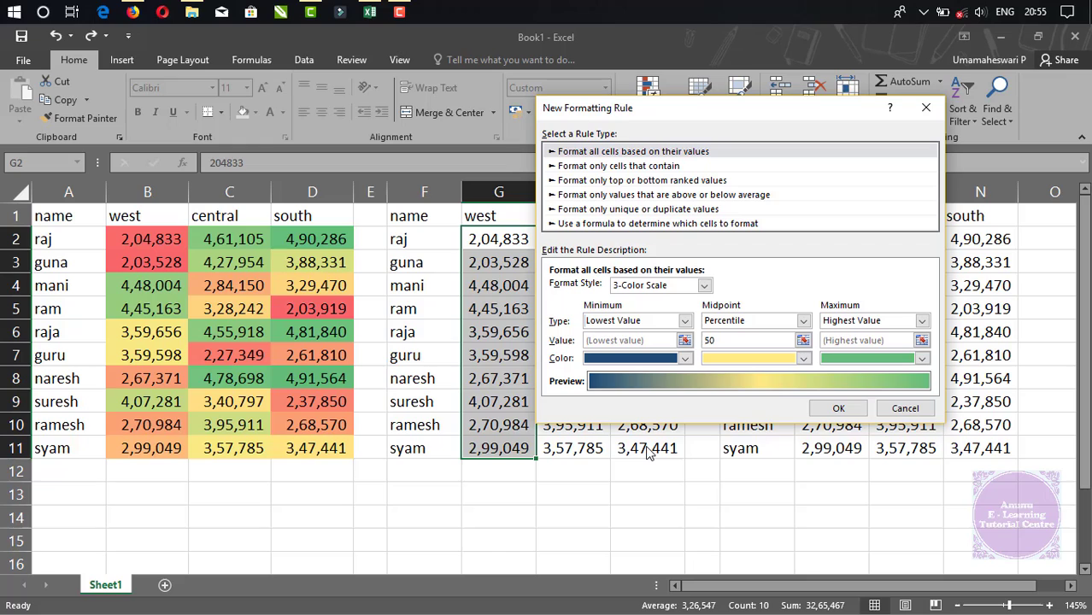
left_click(804, 359)
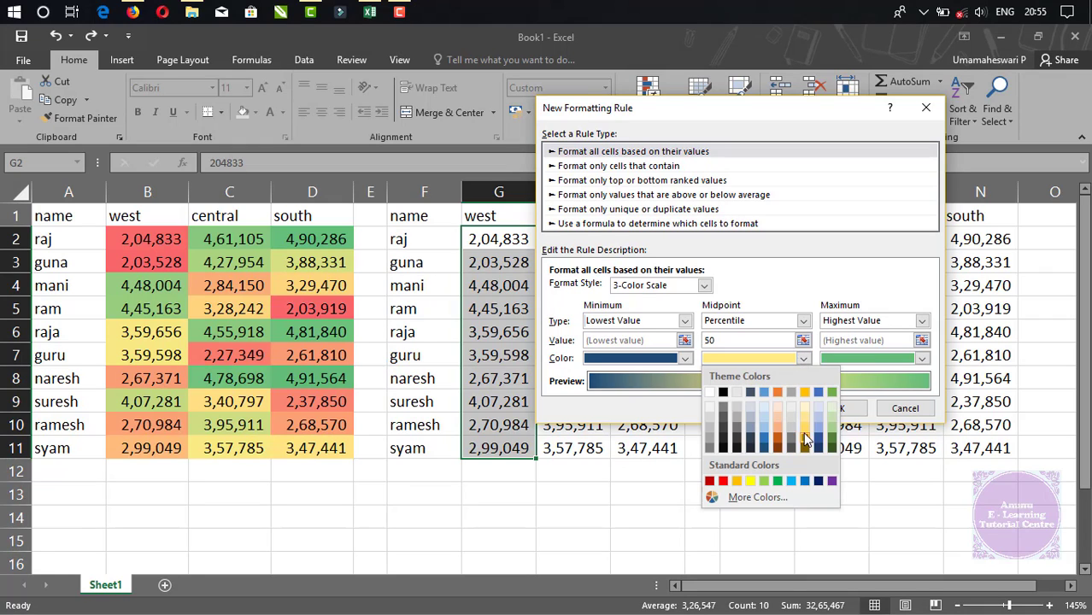
left_click(777, 422)
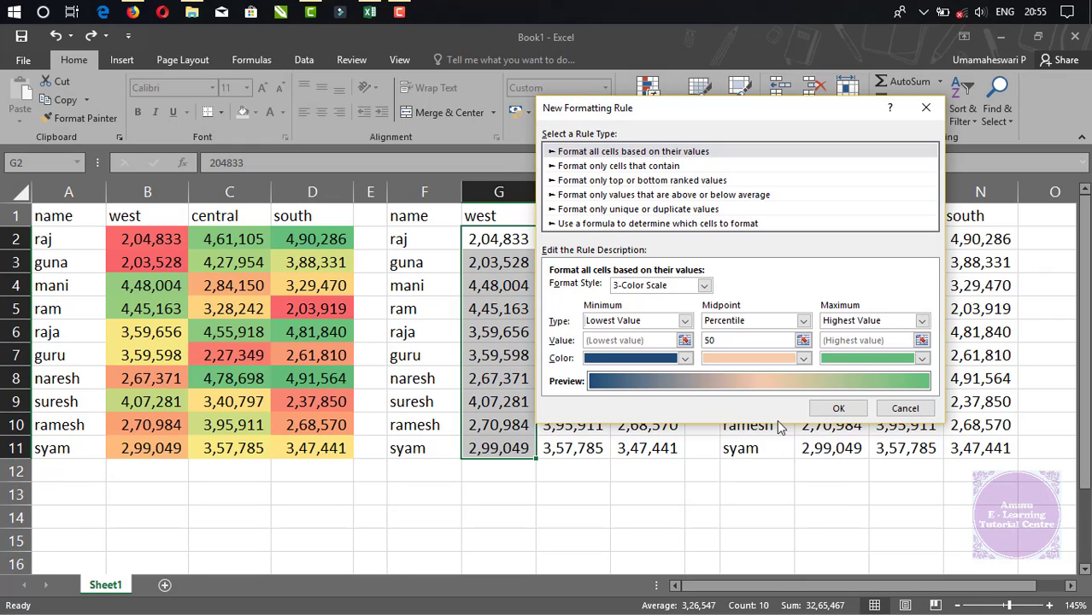
left_click(862, 360)
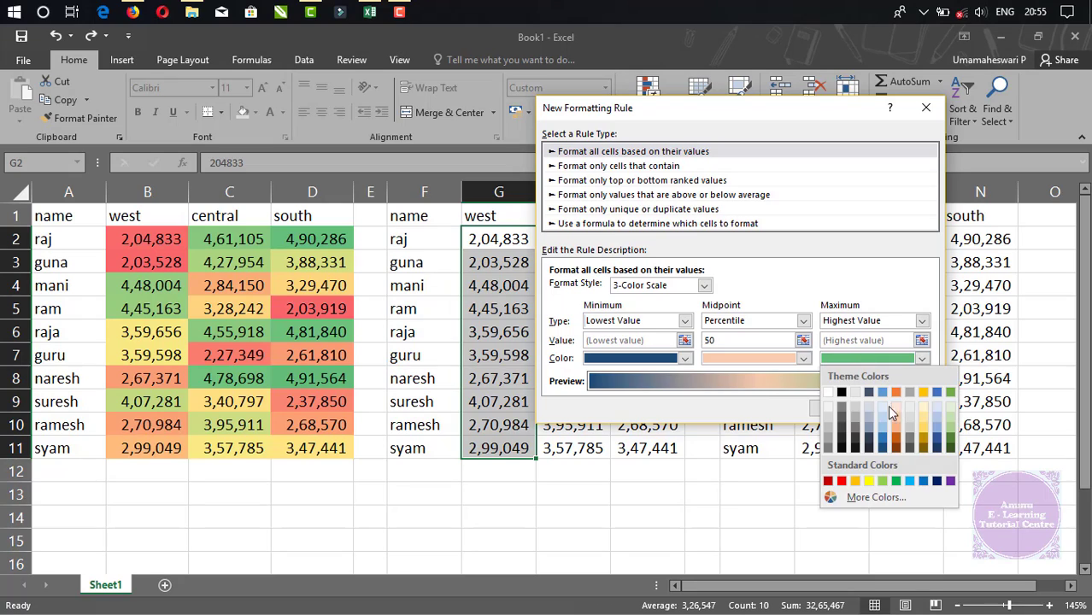
left_click(936, 482)
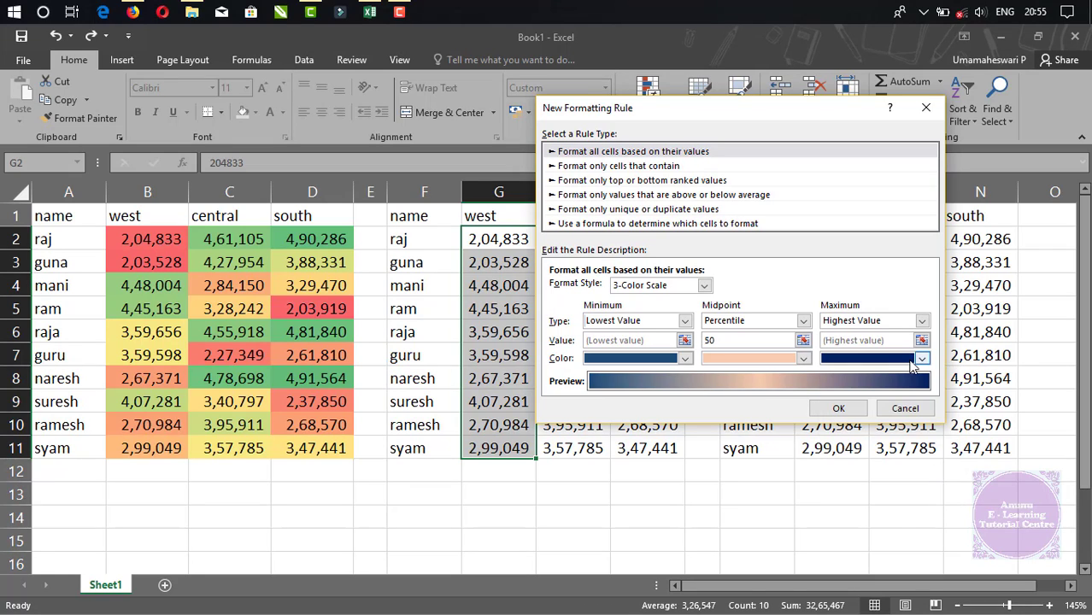
left_click(913, 363)
left_click(951, 458)
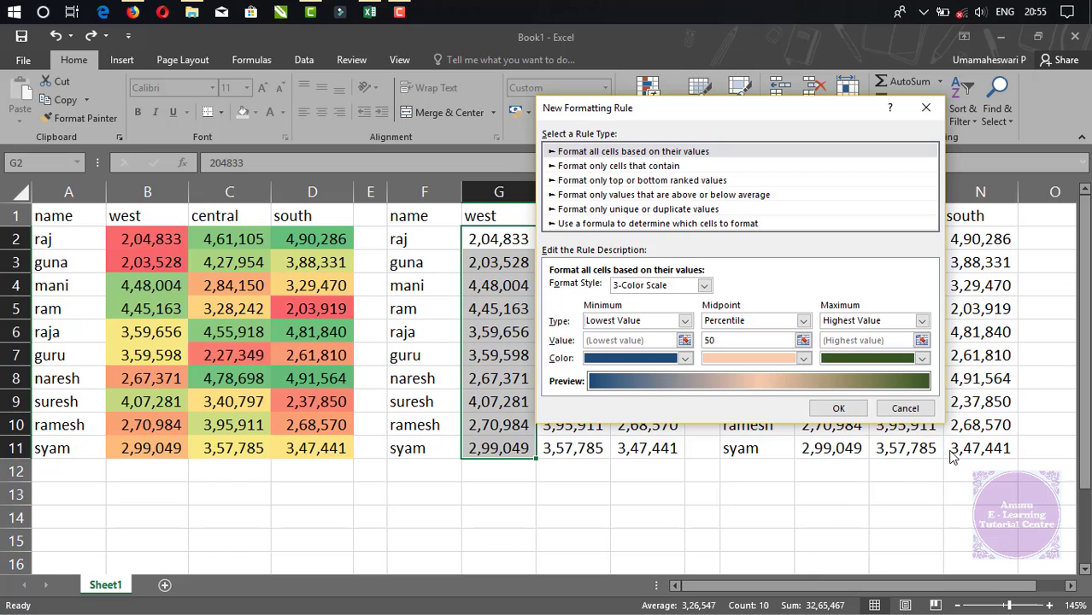
left_click(839, 408)
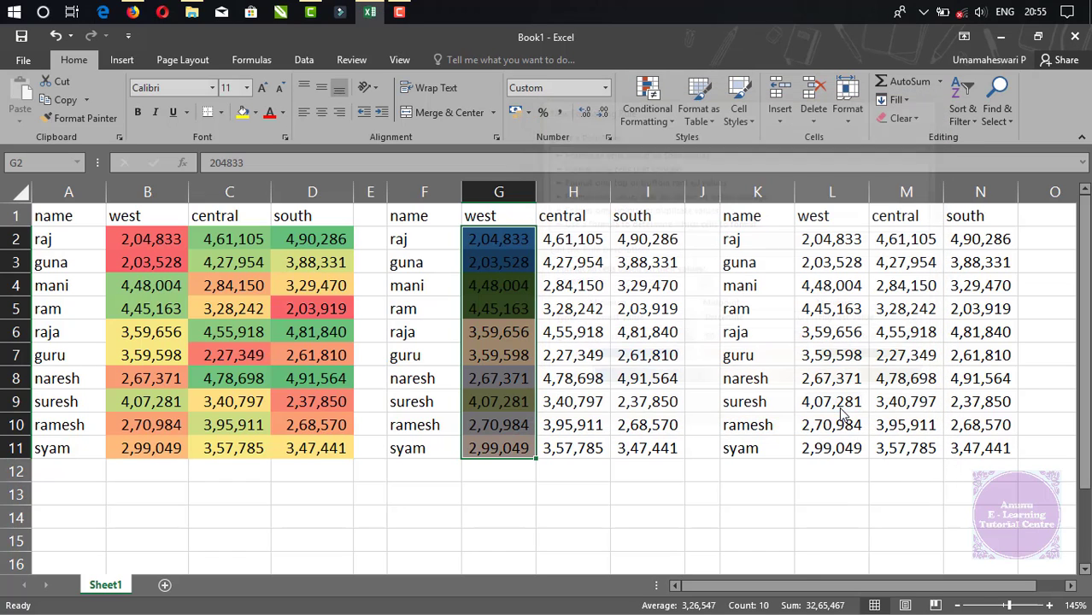
left_click(507, 372)
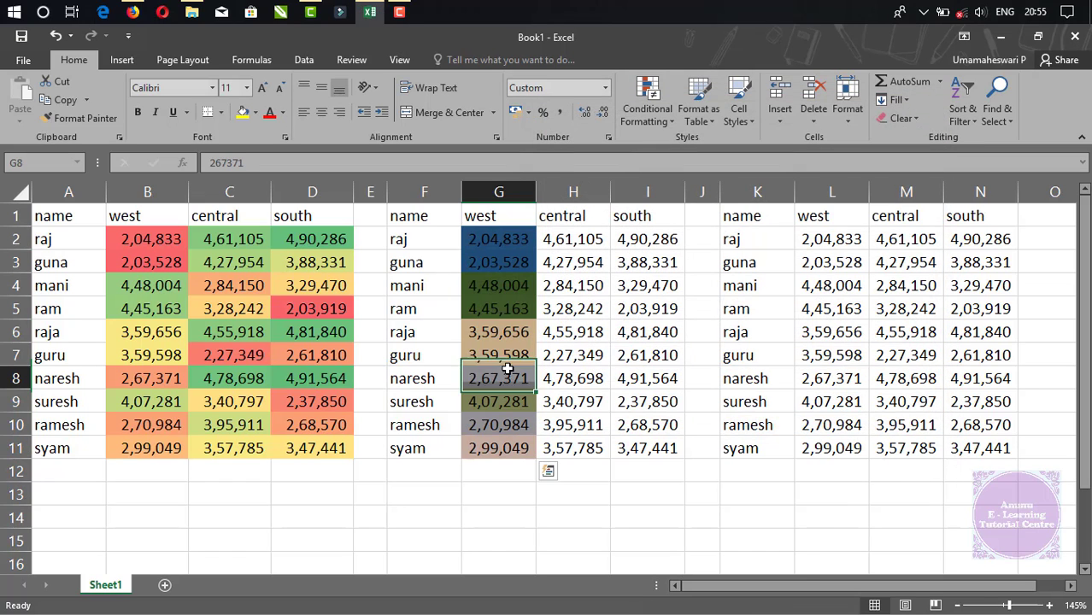
left_click(489, 288)
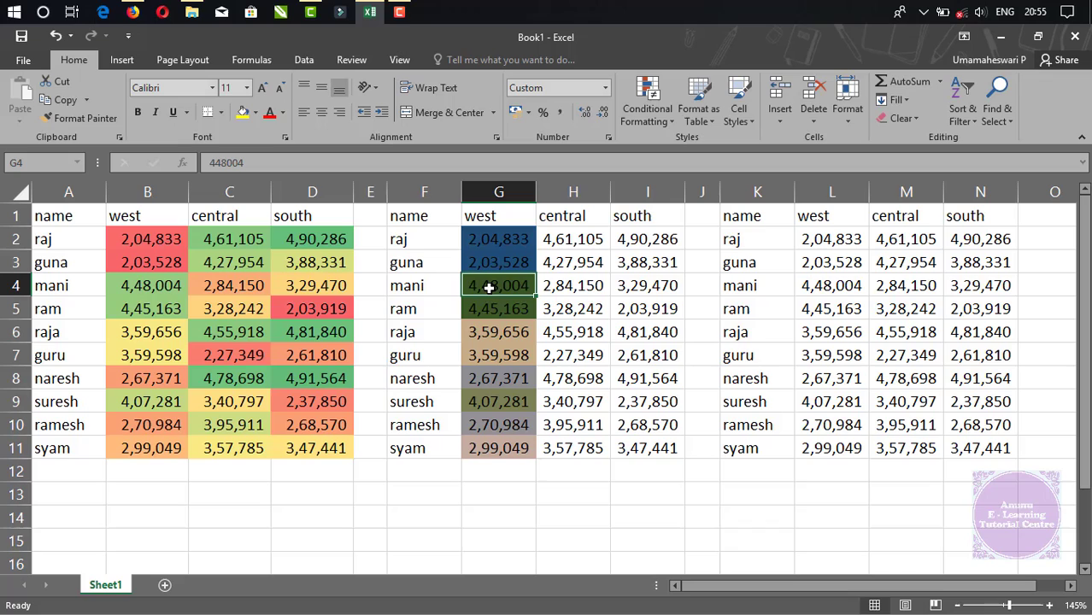
left_click(487, 240)
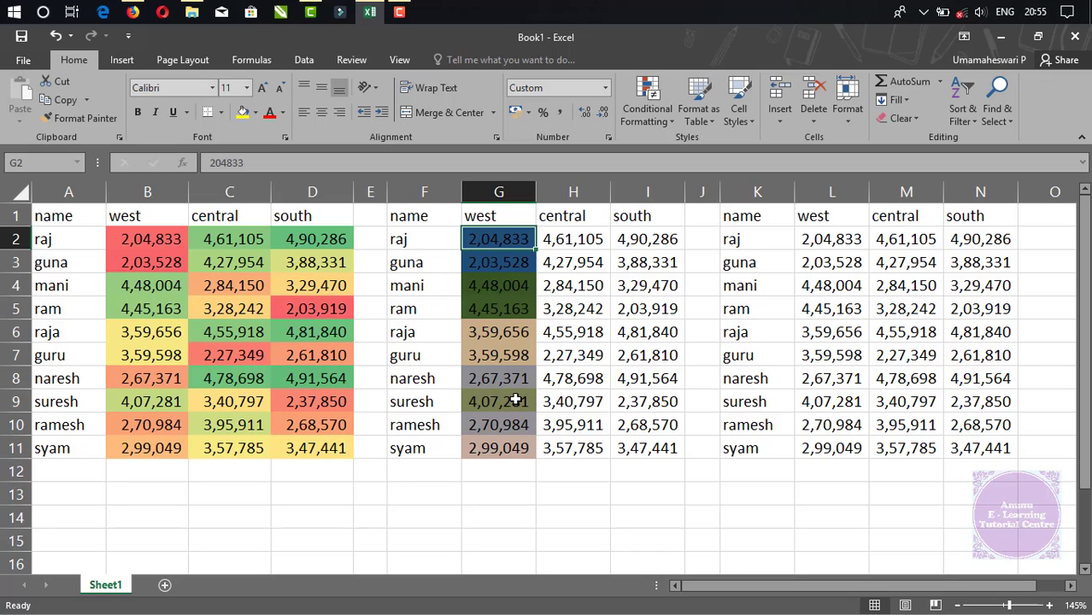
left_click(480, 334)
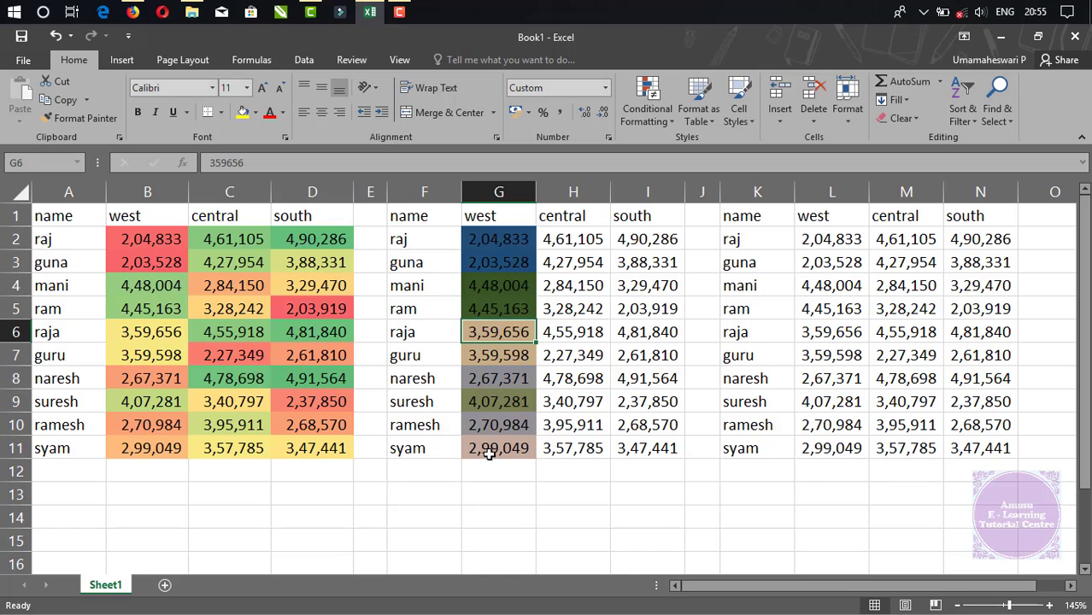
Sort G2:G11 from smallest to largest, continuing with the current selection only.
left_click_drag(491, 241, 500, 447)
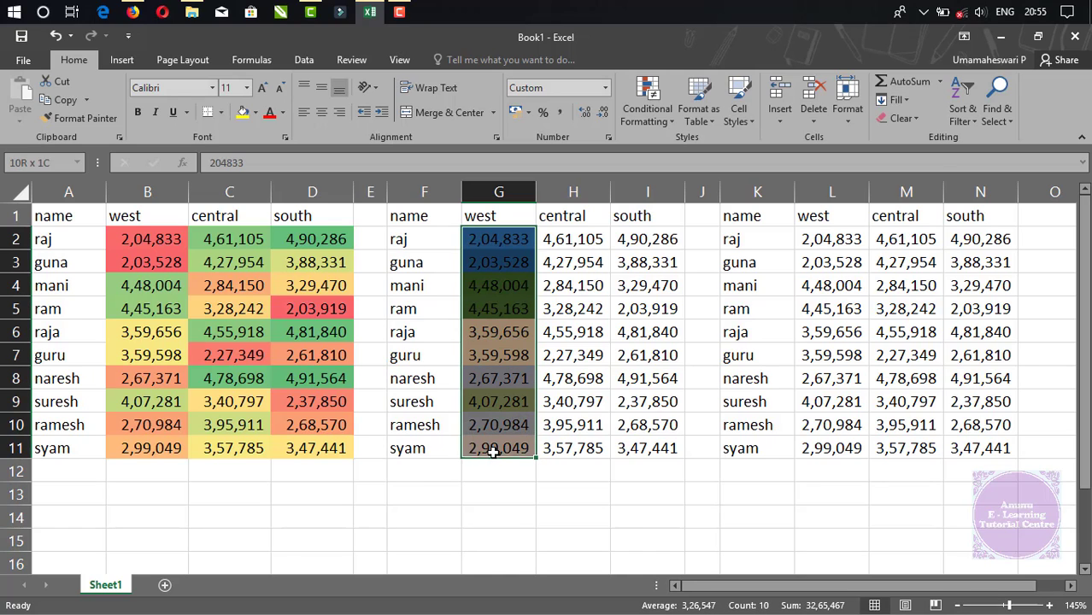
left_click(963, 121)
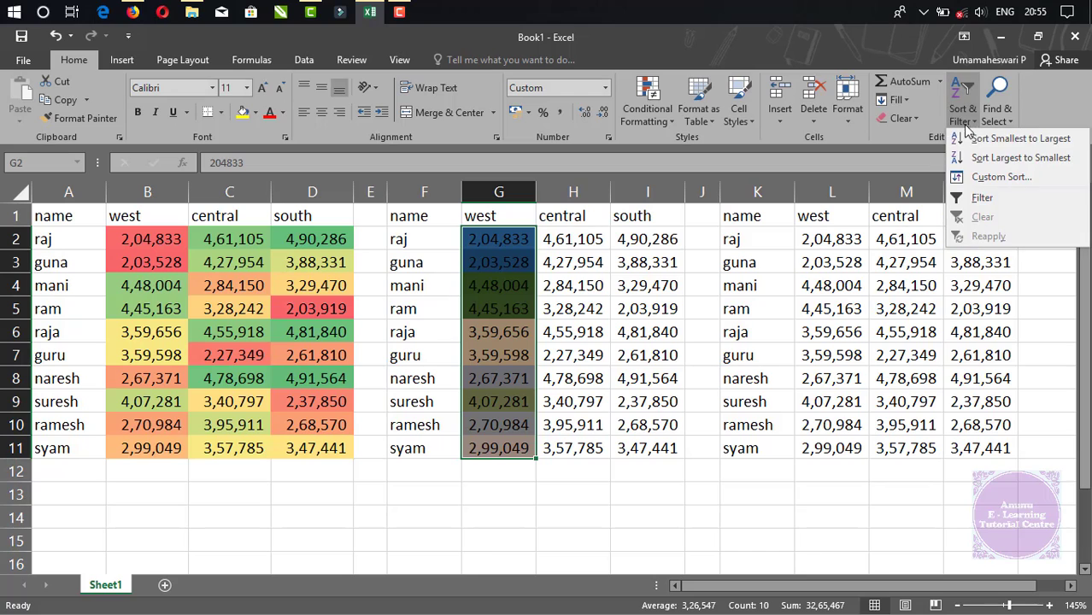
left_click(959, 141)
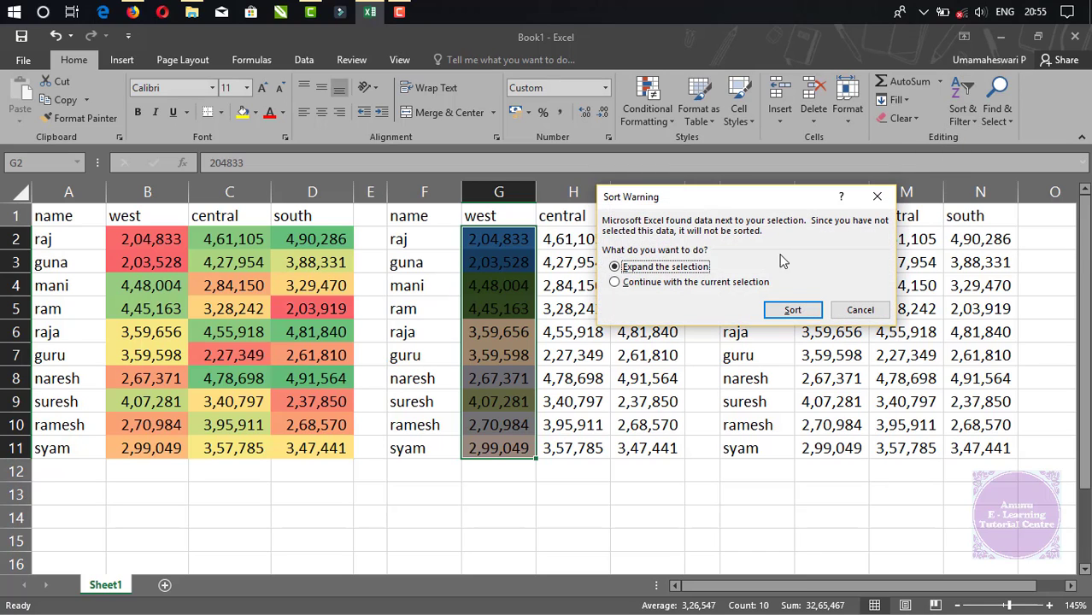
left_click(687, 283)
left_click(793, 309)
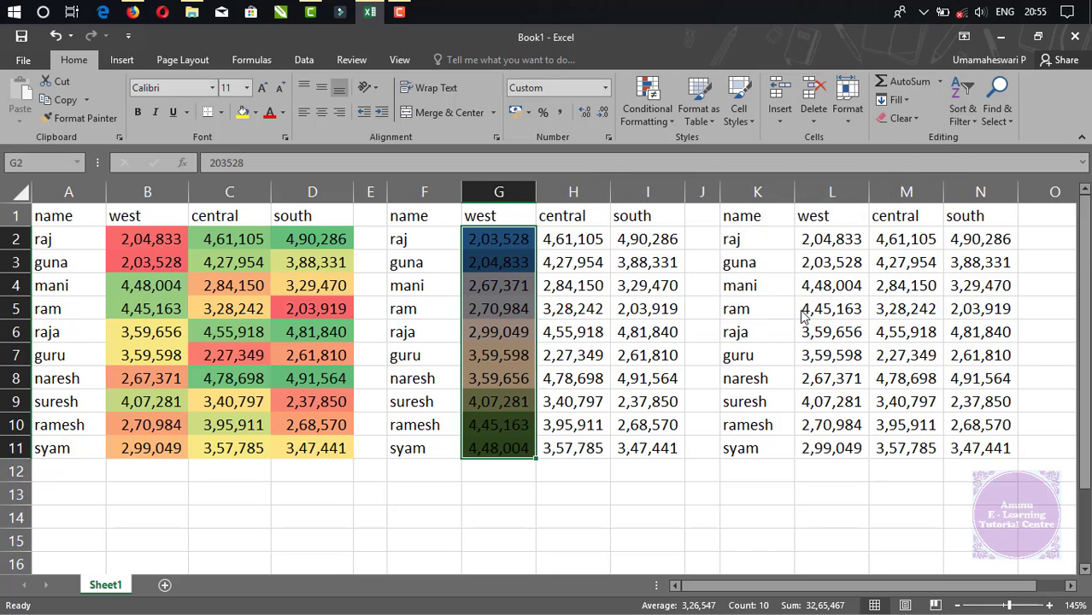
Examine how the color scale shades the lowest, middle and highest values in the sorted west column G.
left_click(511, 361)
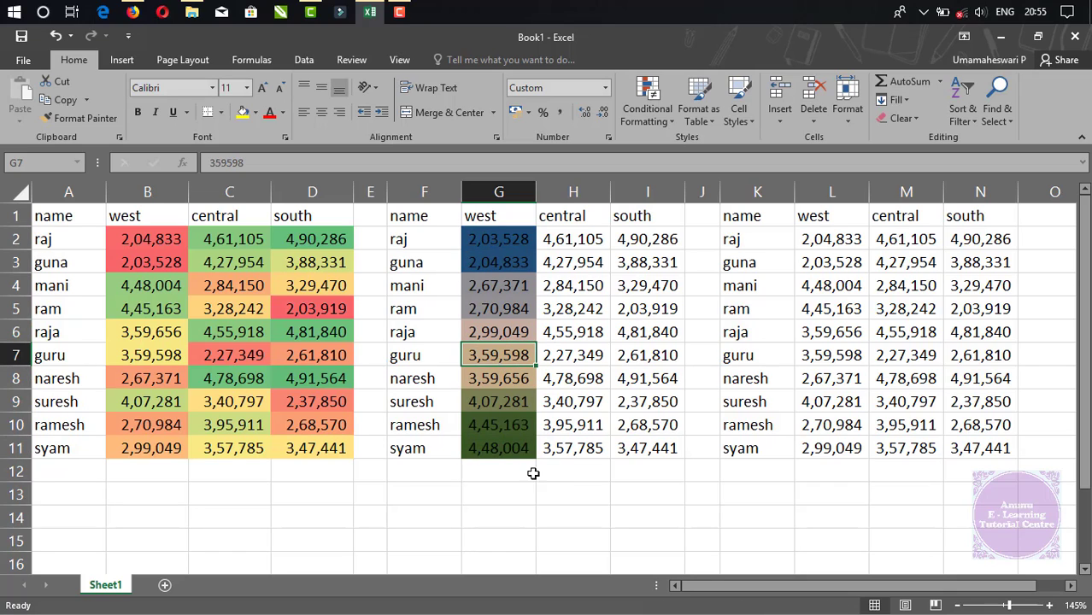
left_click(495, 450)
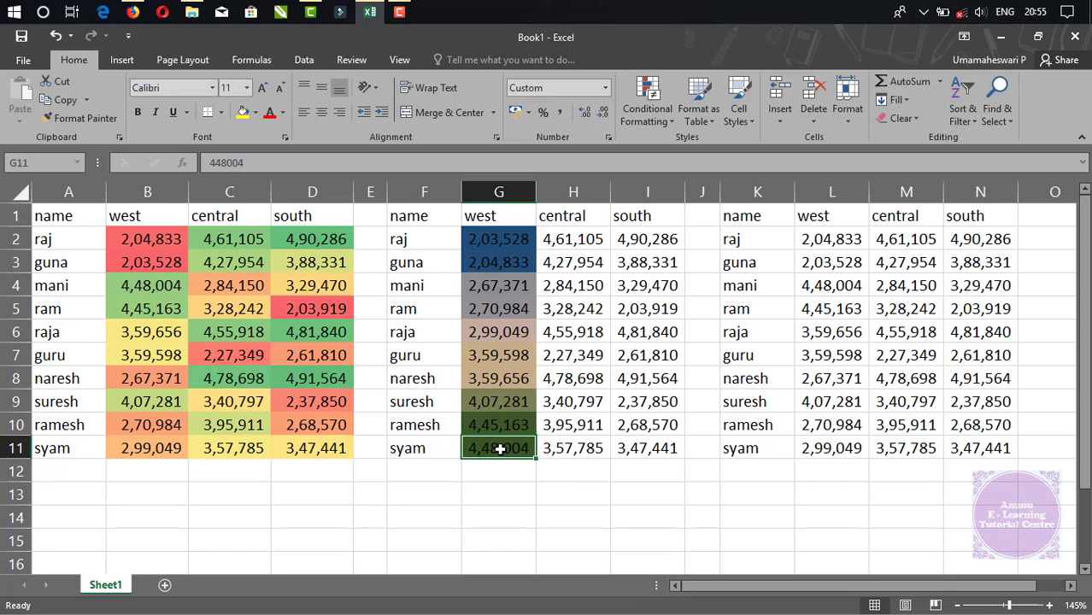
left_click(491, 239)
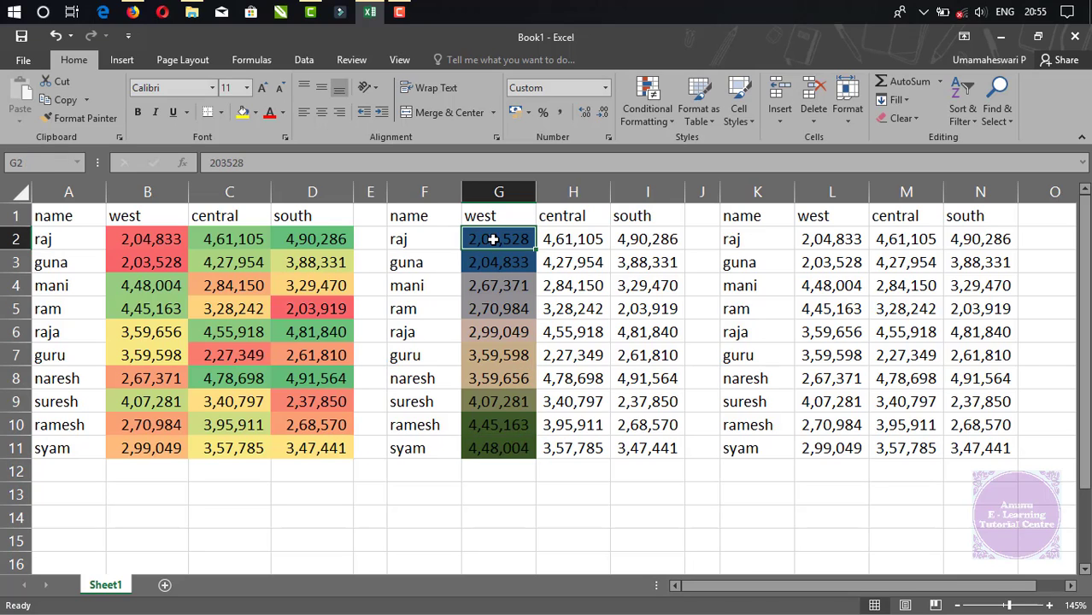
left_click_drag(494, 331, 492, 351)
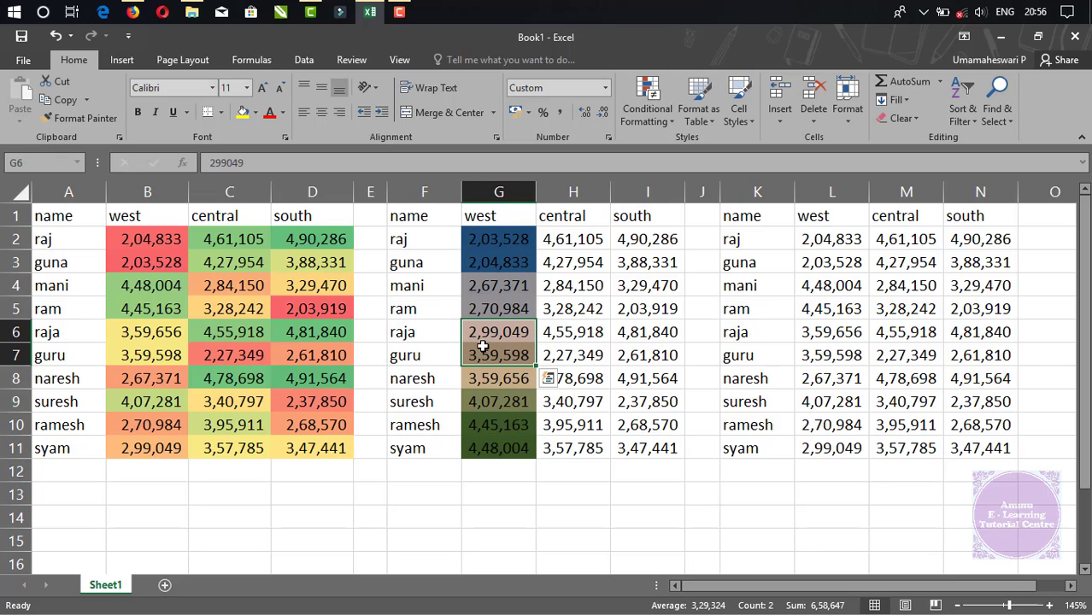
left_click_drag(489, 332, 518, 352)
left_click_drag(500, 354, 500, 373)
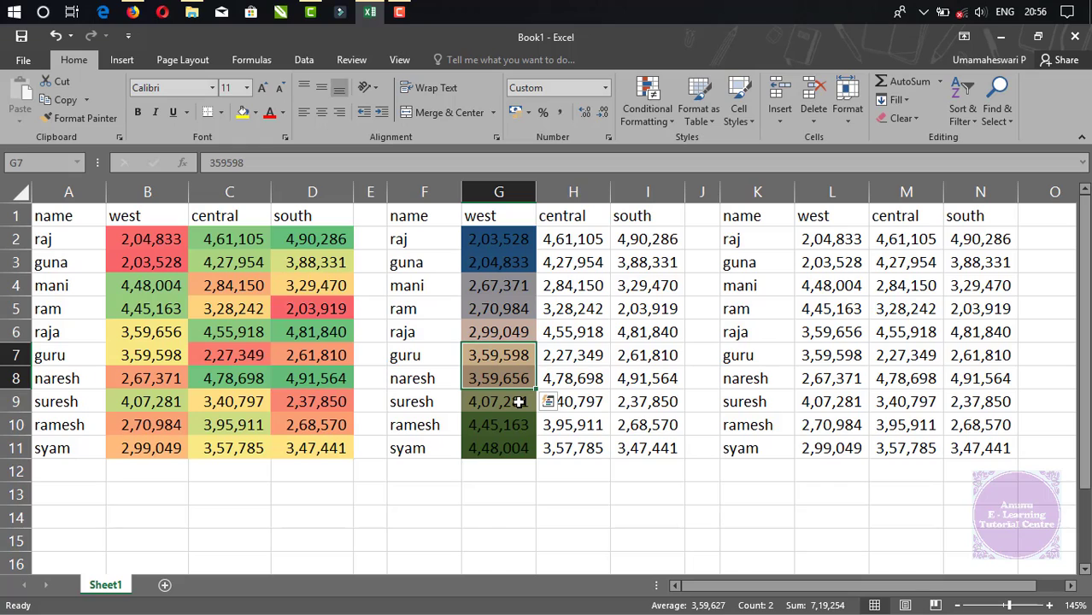
left_click_drag(568, 425, 612, 424)
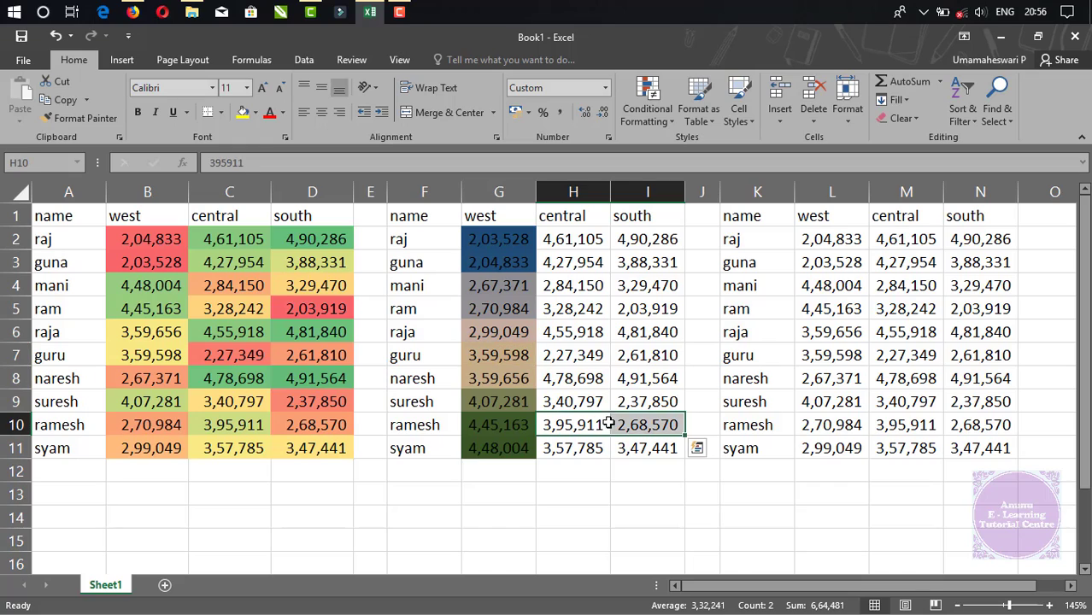
left_click(596, 329)
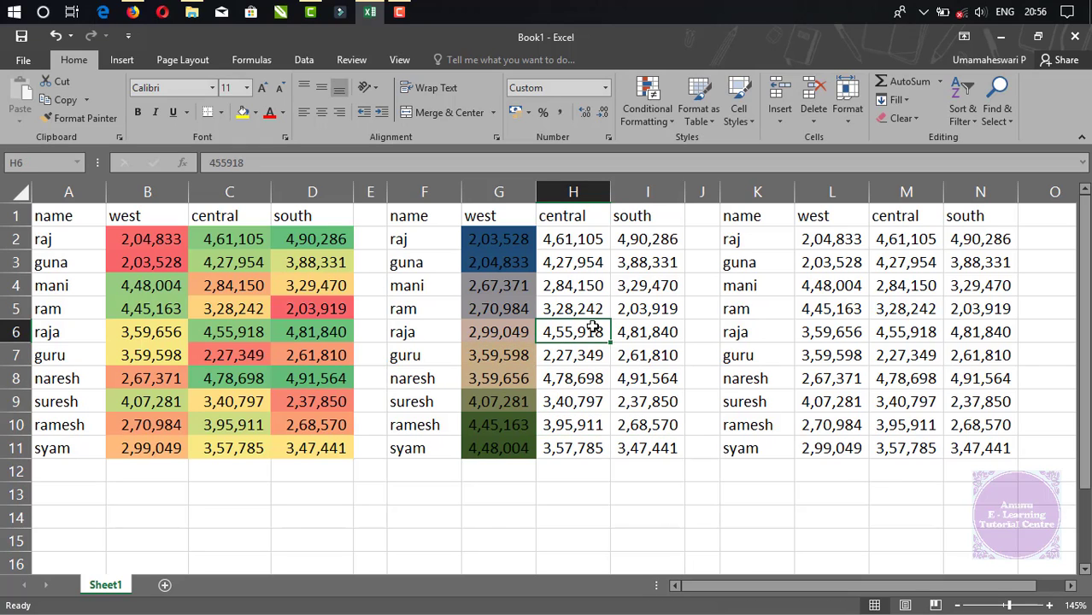